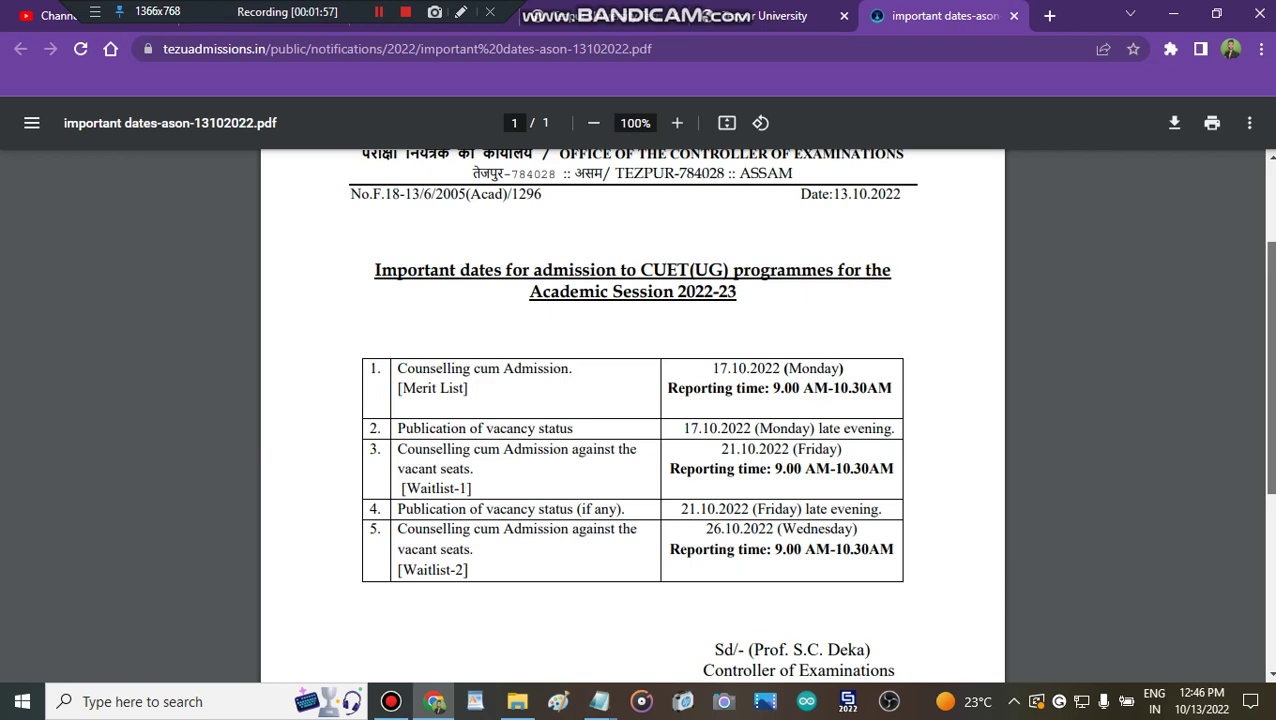
# Step: Go back from the CUET(UG) important-dates PDF to the Admissions 2022-23 home page
pyautogui.scroll(1, 1266, 360)
pyautogui.hotkey('alt', 'Left')
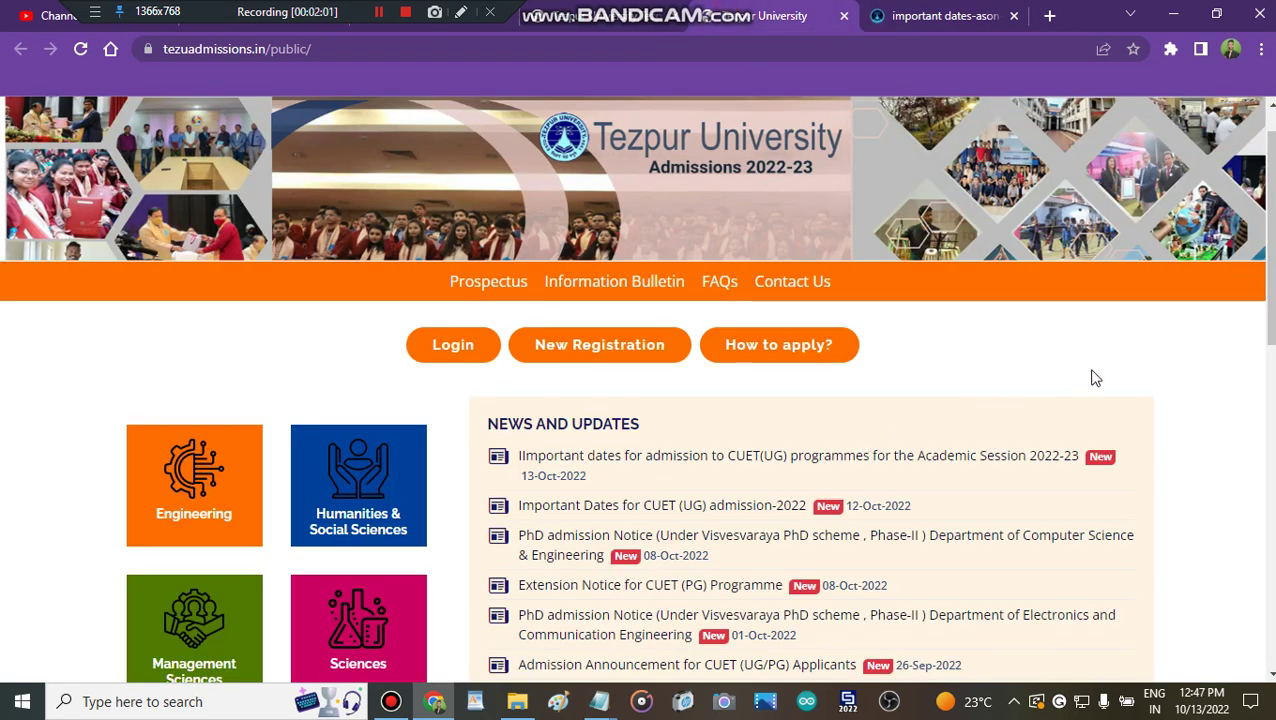
# Step: Open New Registration from the admissions home page
pyautogui.scroll(-2, 1266, 300)
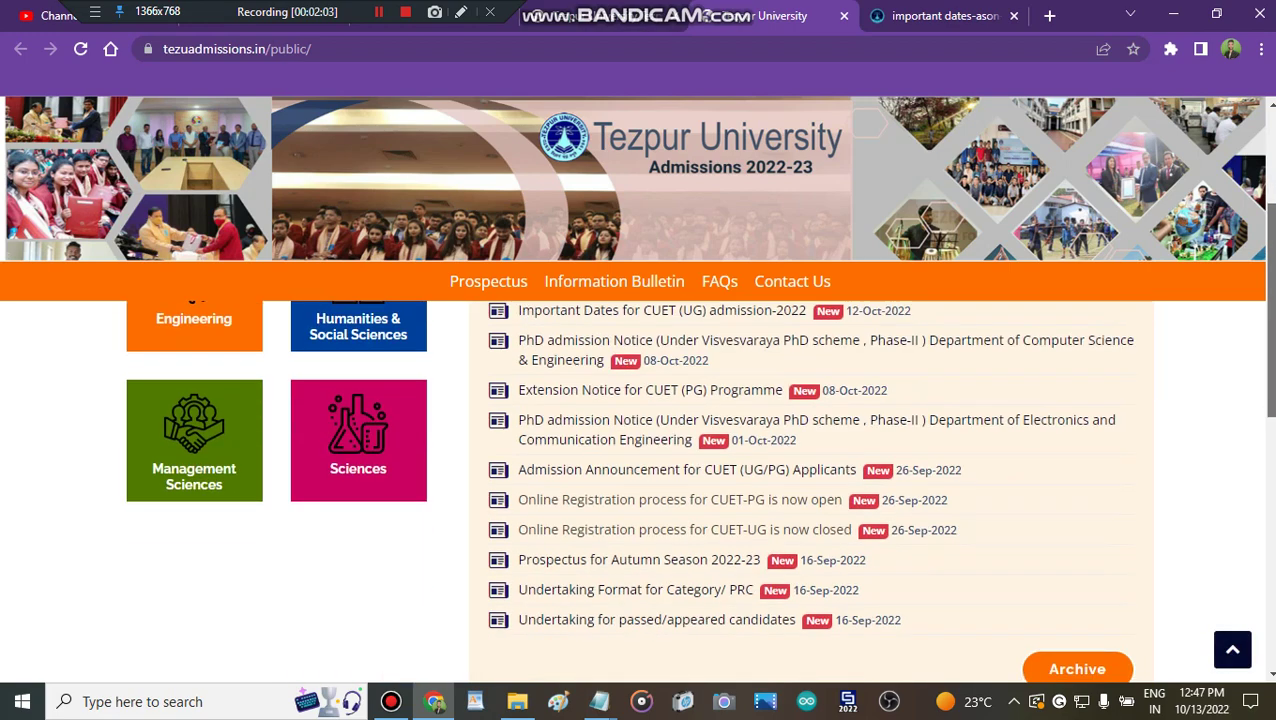
pyautogui.scroll(2, 700, 480)
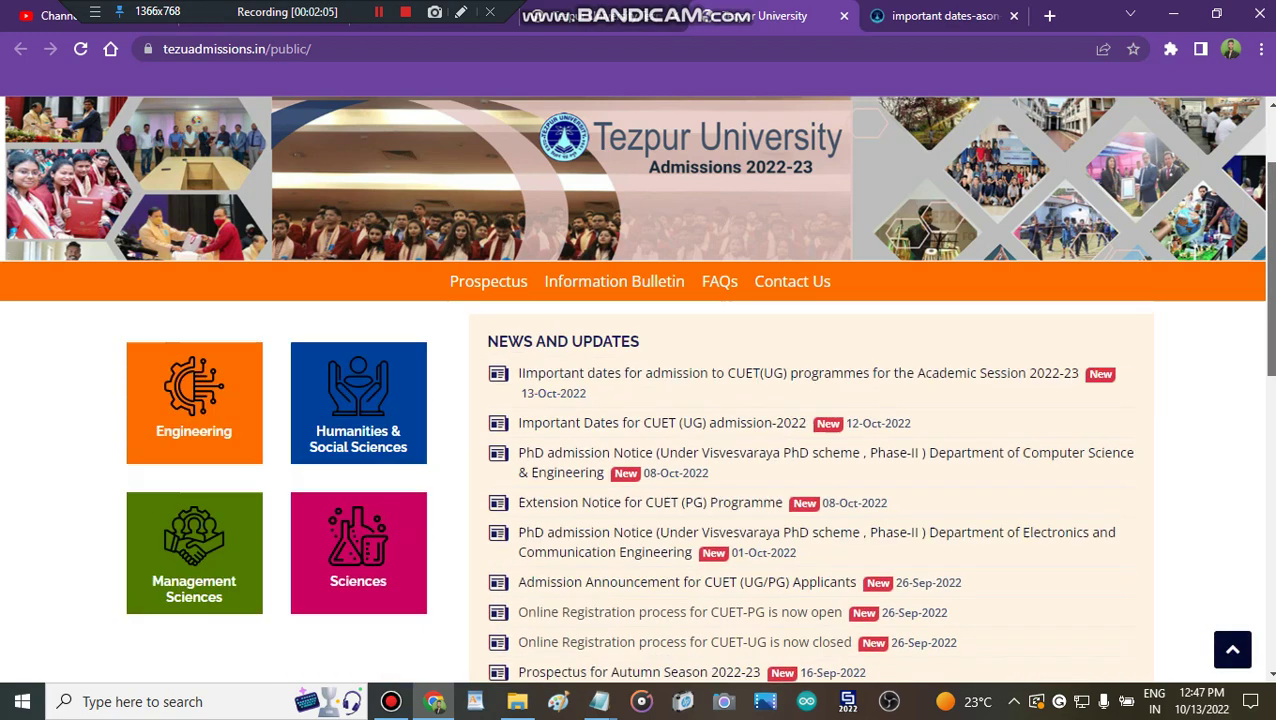
pyautogui.scroll(1, 1190, 270)
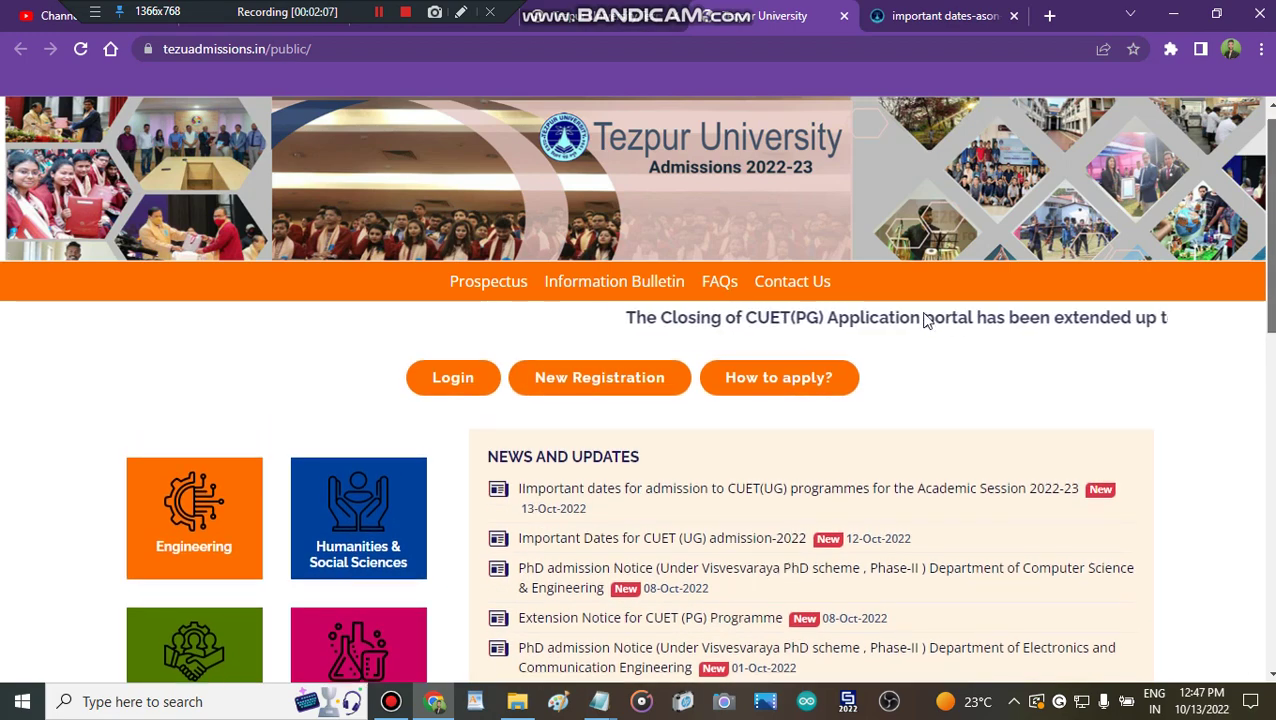
pyautogui.click(595, 389)
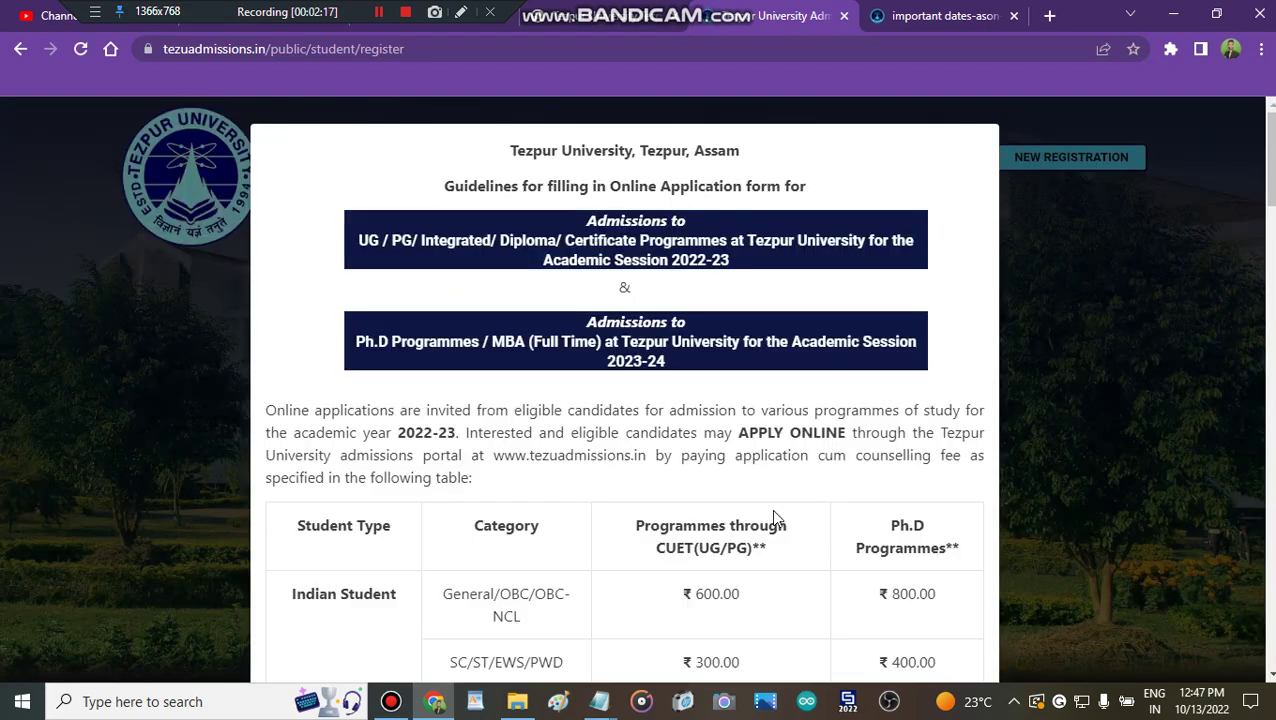
# Step: Review the guidelines' CUET fees for General/OBC and international applicants, and the mandatory documents list
pyautogui.moveTo(1268, 160); pyautogui.dragTo(1268, 196)
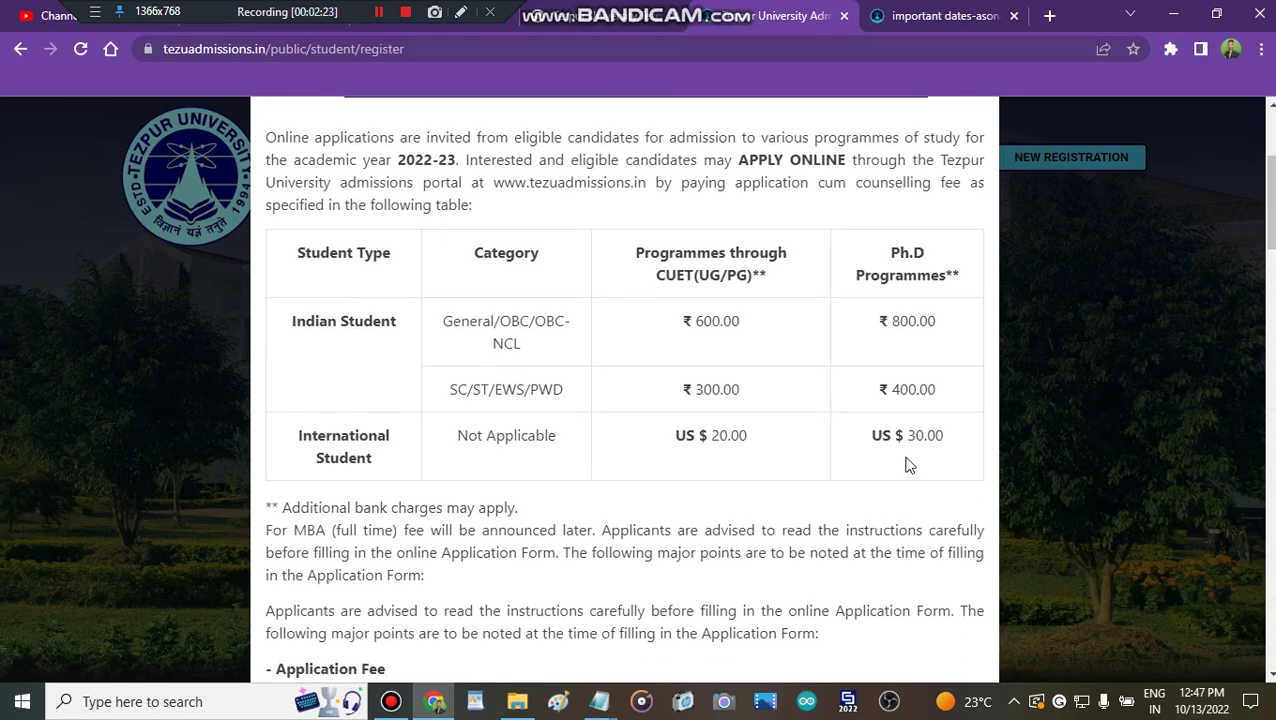
pyautogui.doubleClick(725, 438)
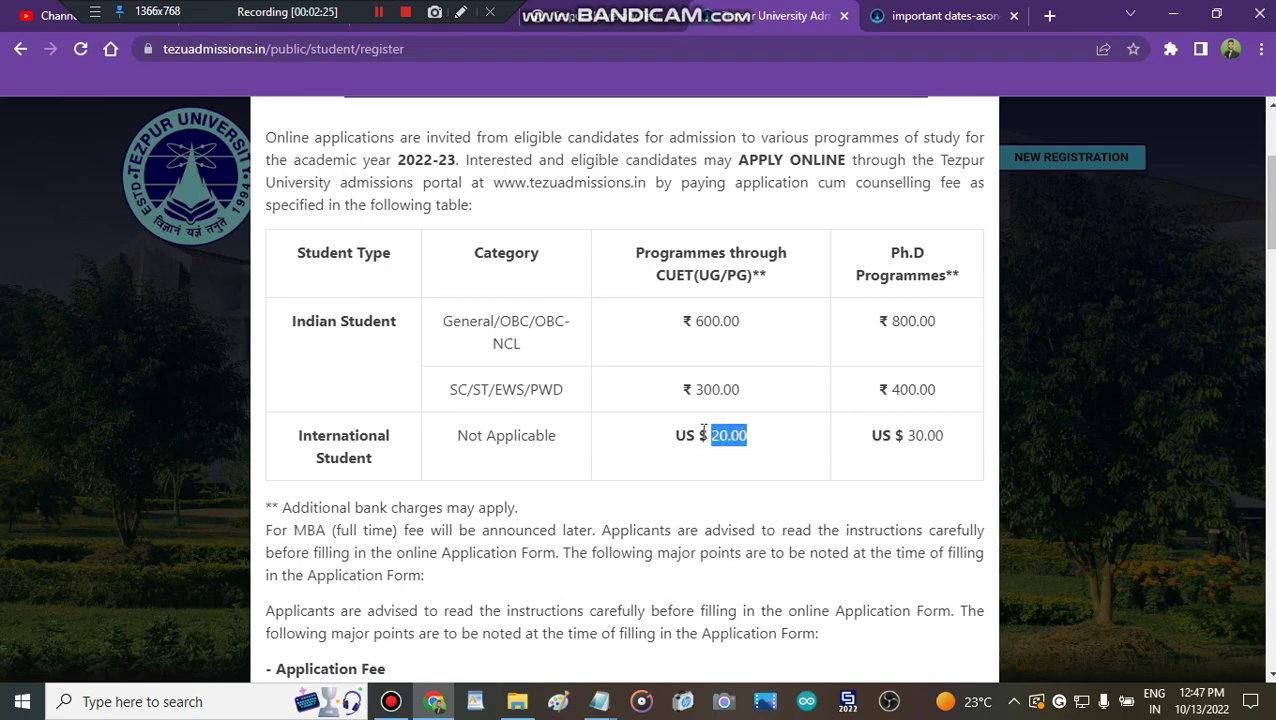
pyautogui.click(702, 432)
pyautogui.doubleClick(720, 321)
pyautogui.click(741, 468)
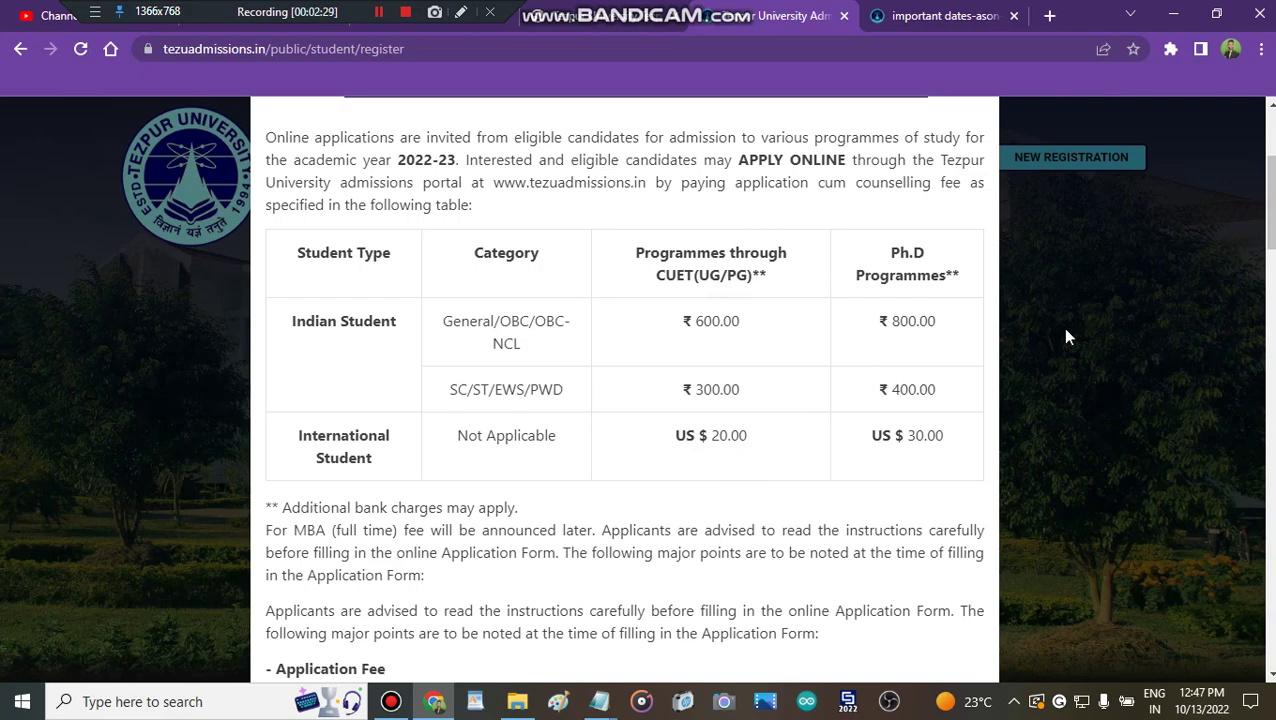
pyautogui.moveTo(1268, 200); pyautogui.dragTo(1268, 614)
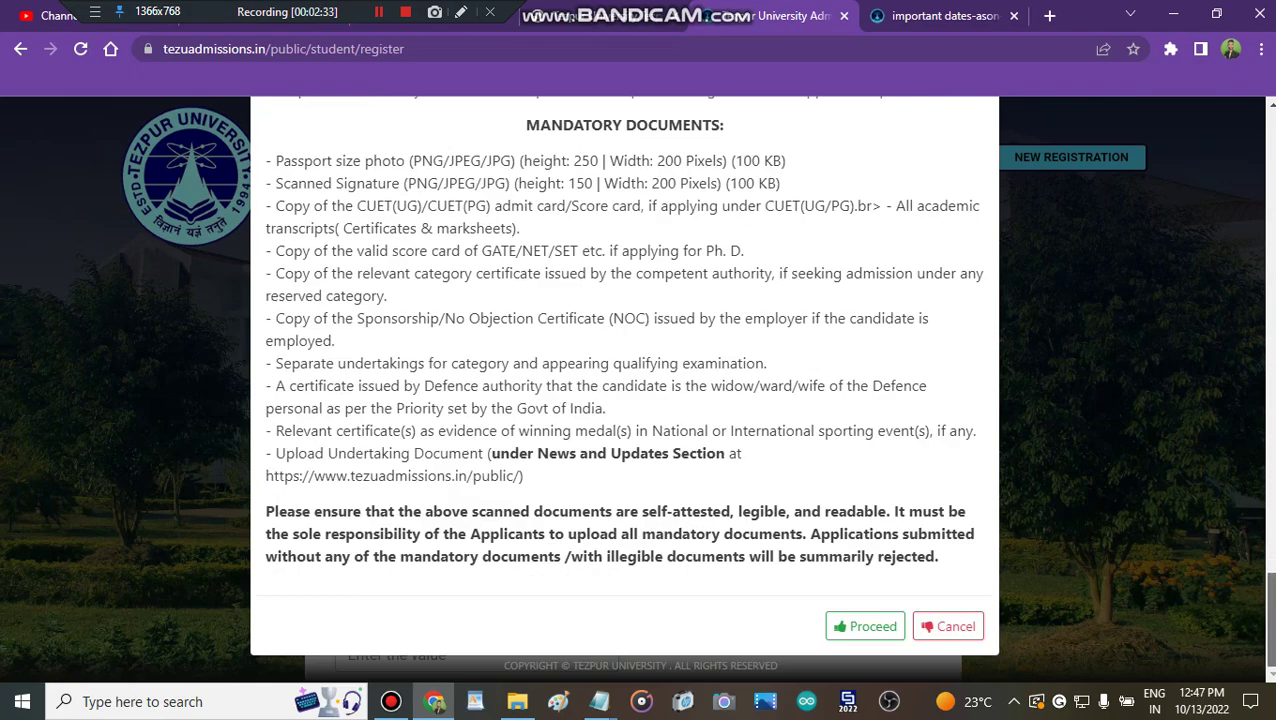
# Step: Proceed past the guidelines and fill the applicant's first, middle and last name and e-mail
pyautogui.click(868, 634)
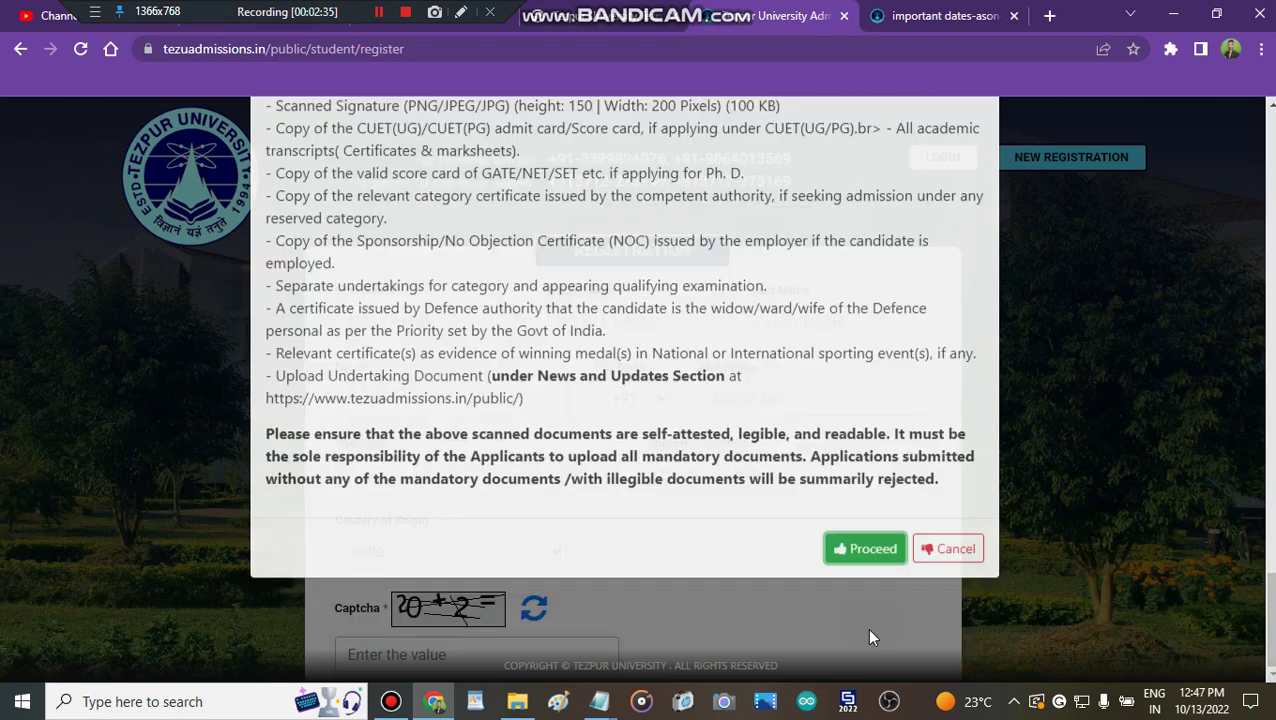
pyautogui.click(456, 332)
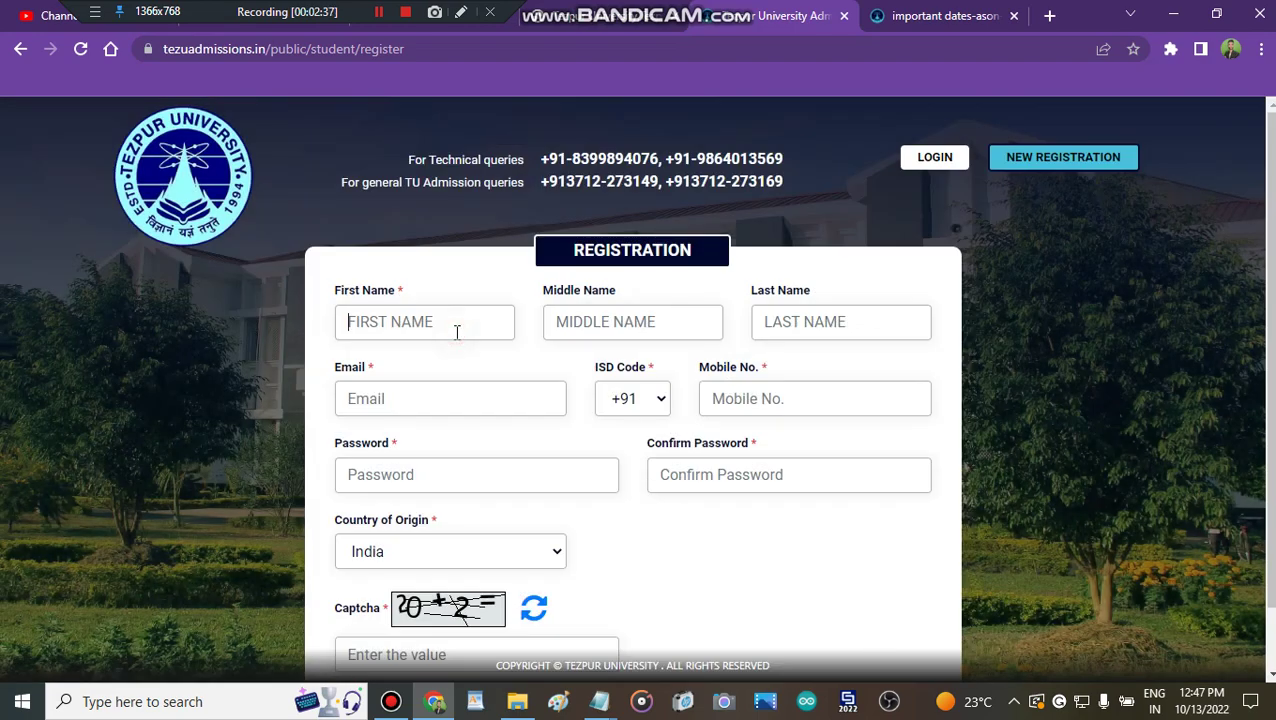
pyautogui.click(490, 370)
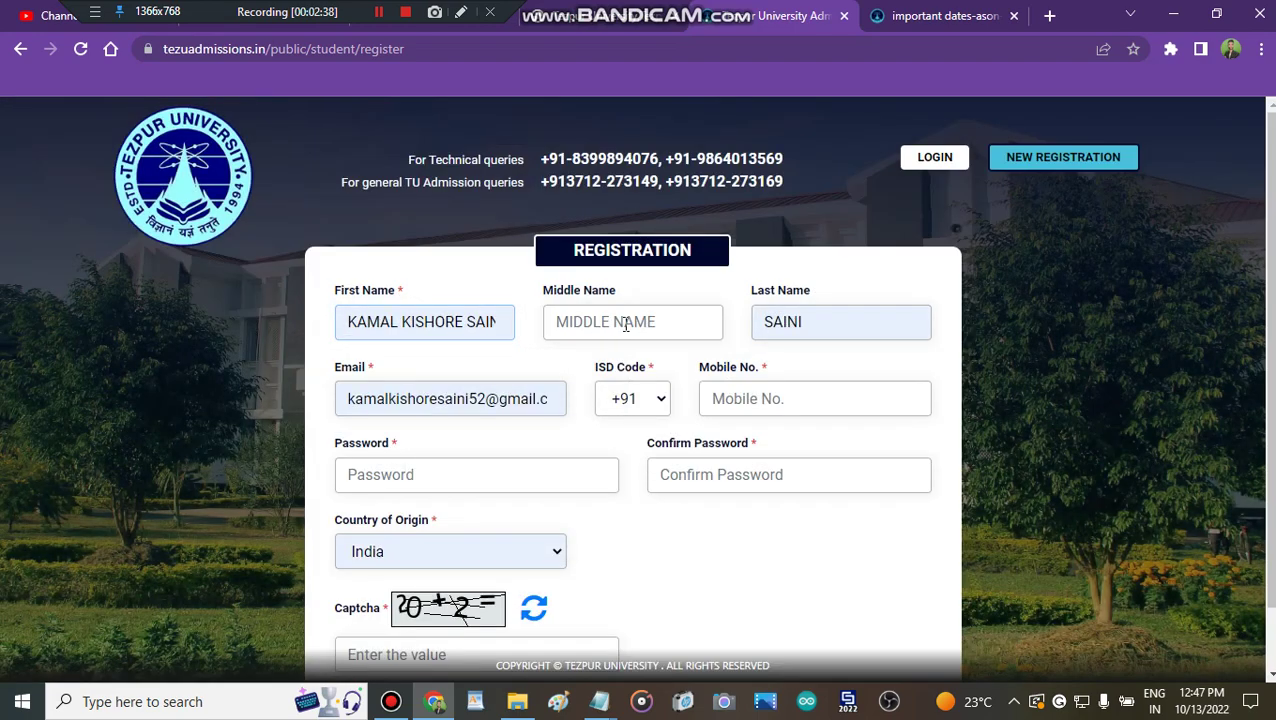
pyautogui.click(625, 325)
pyautogui.click(477, 320)
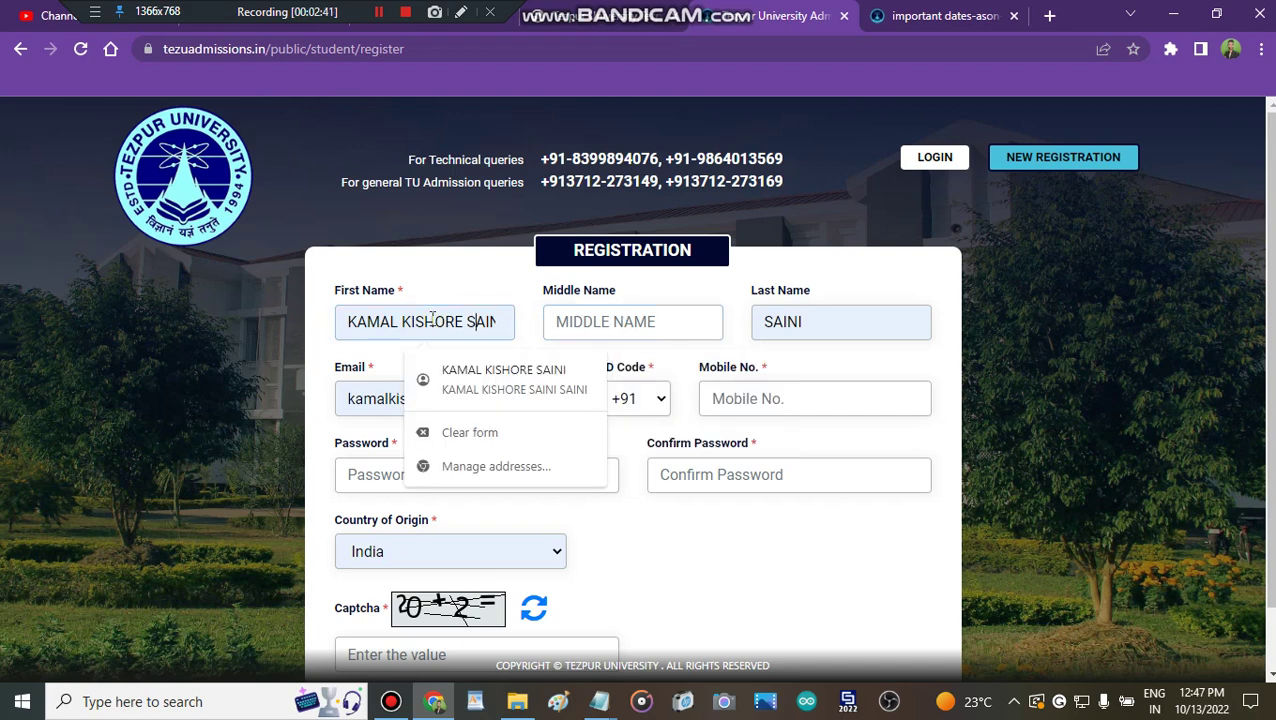
pyautogui.moveTo(404, 320); pyautogui.dragTo(513, 318)
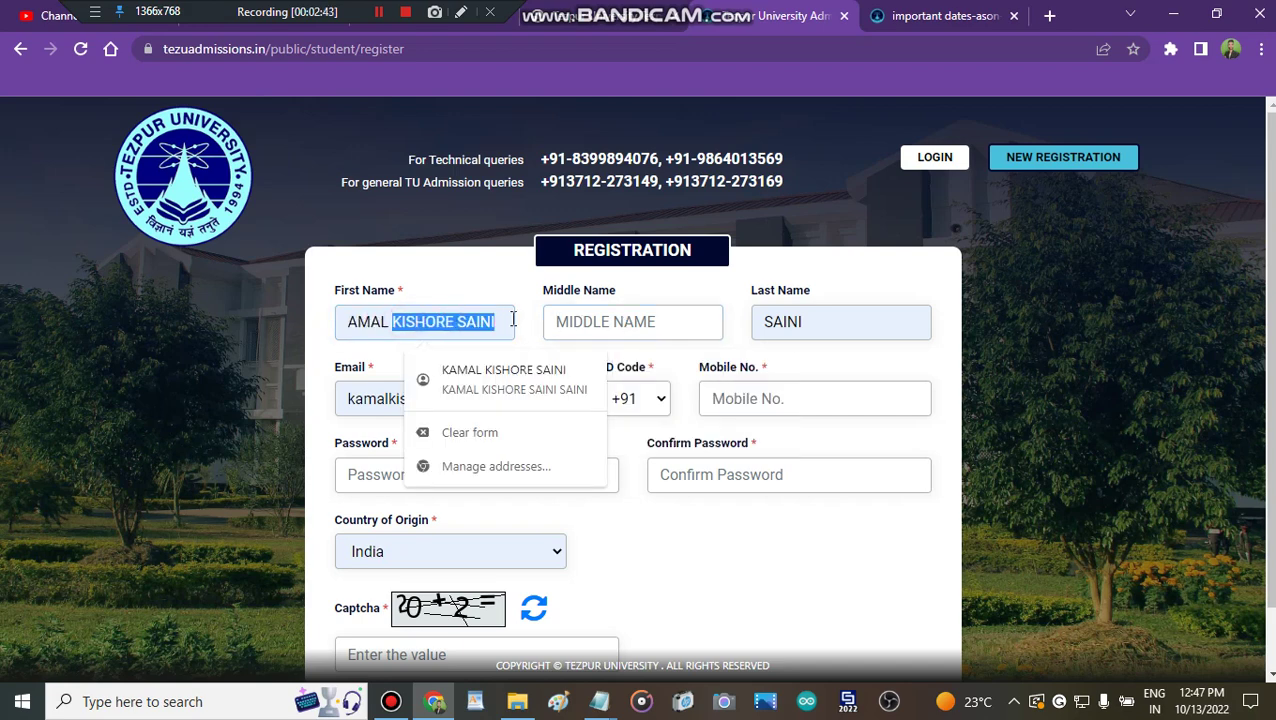
pyautogui.press('BackSpace')
pyautogui.click(593, 322)
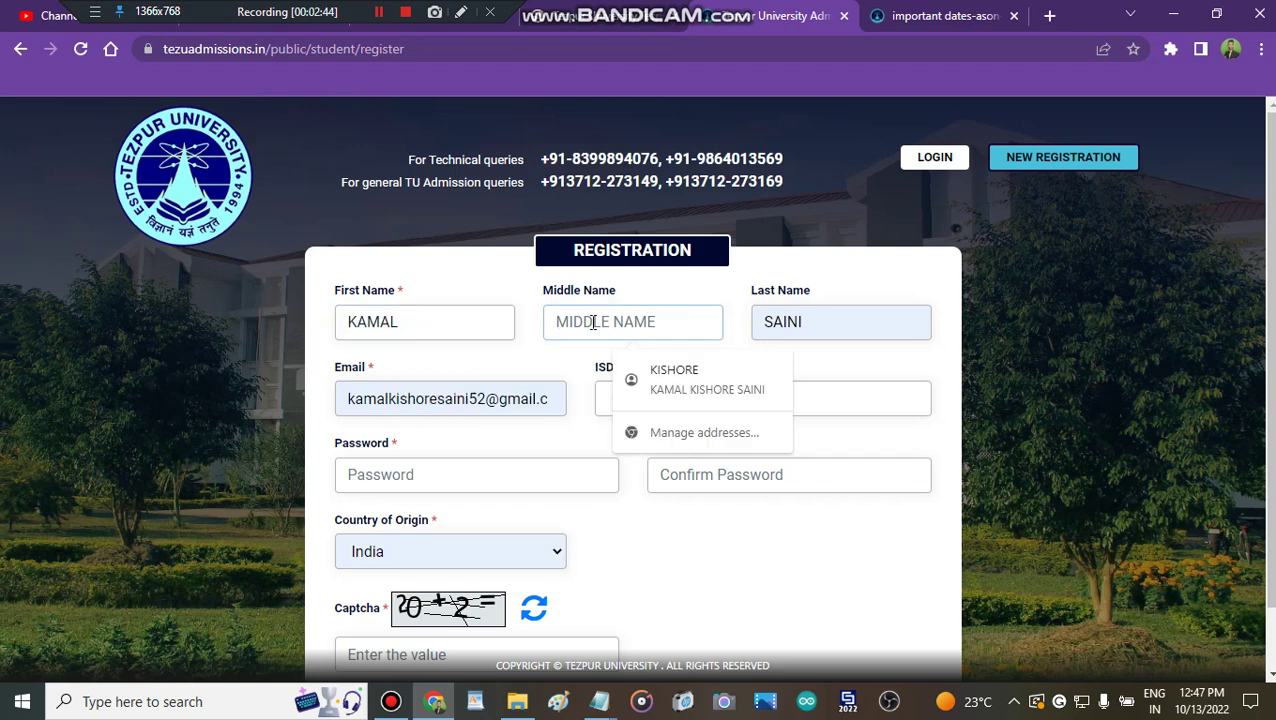
pyautogui.write('KISHORE')
pyautogui.click(672, 372)
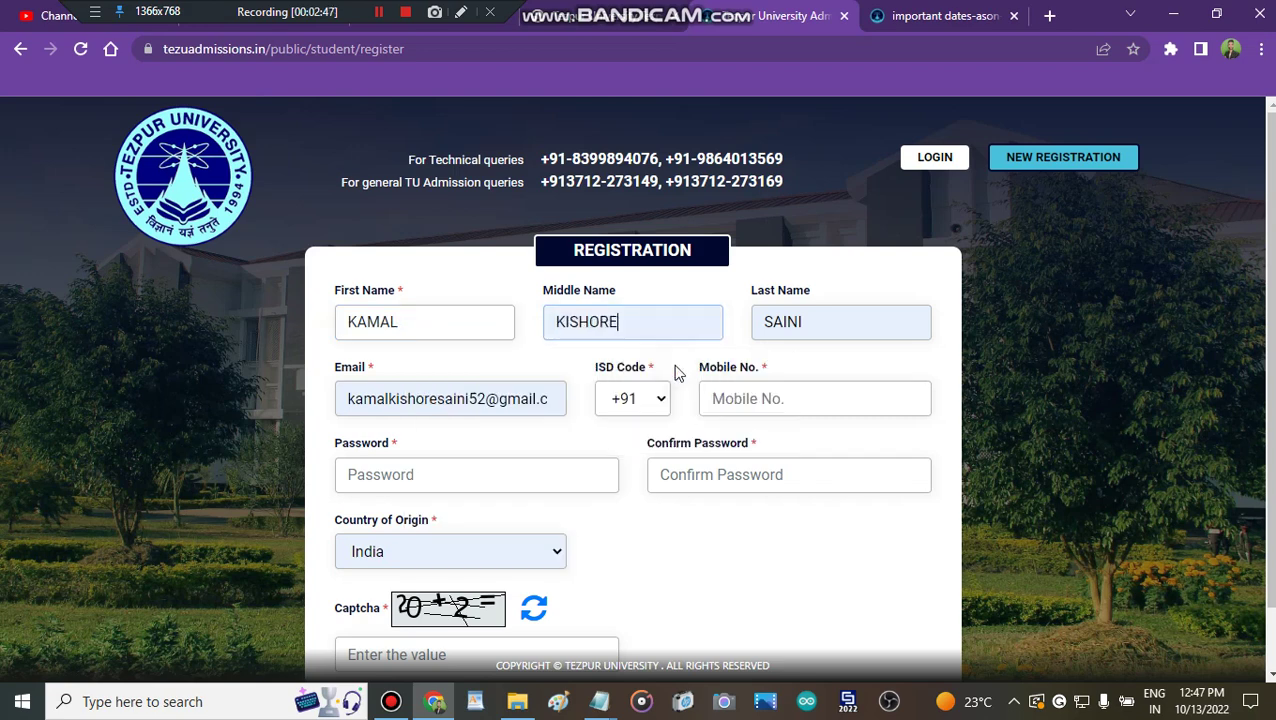
# Step: Enter the applicant's +91 mobile number, a password and a confirm-password value
pyautogui.click(775, 391)
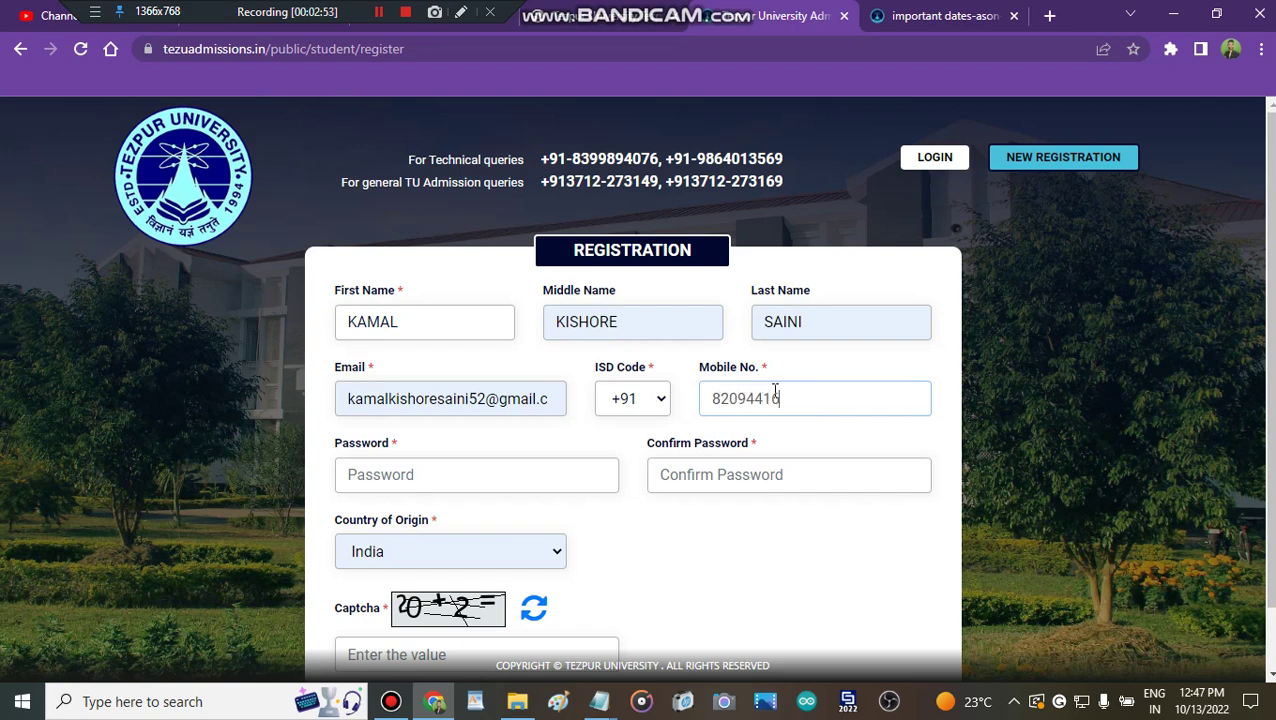
pyautogui.click(438, 482)
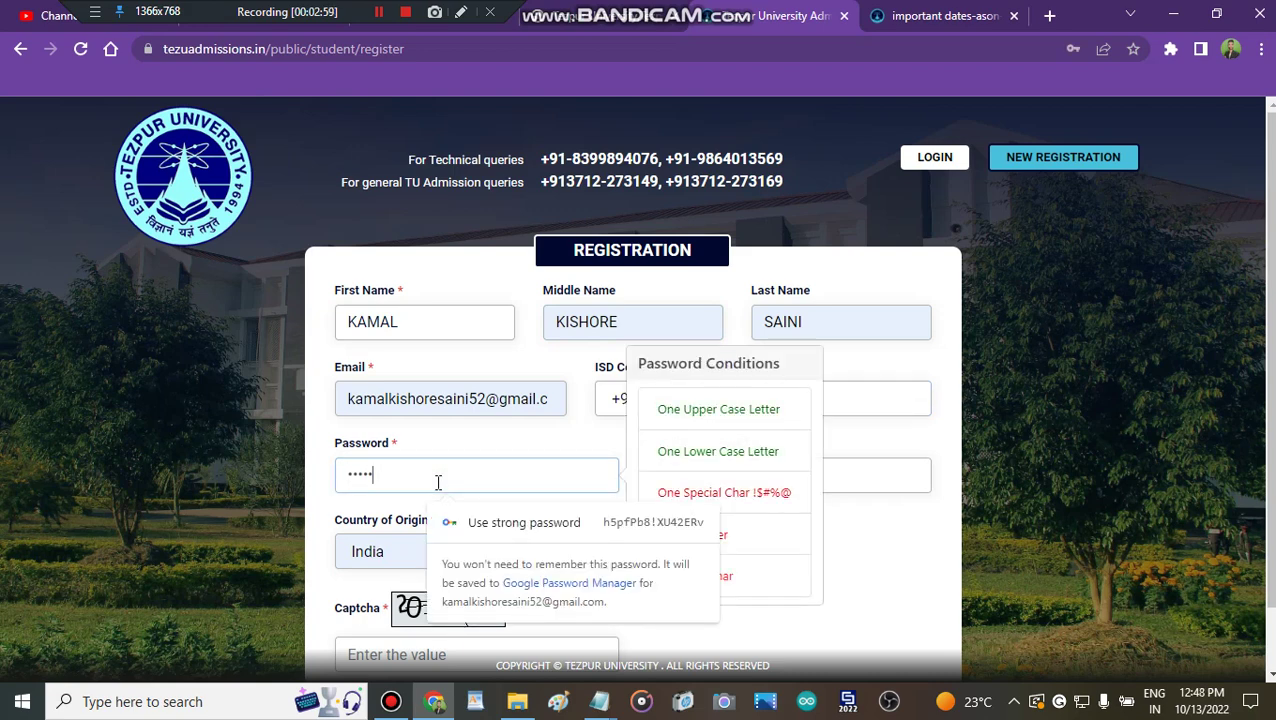
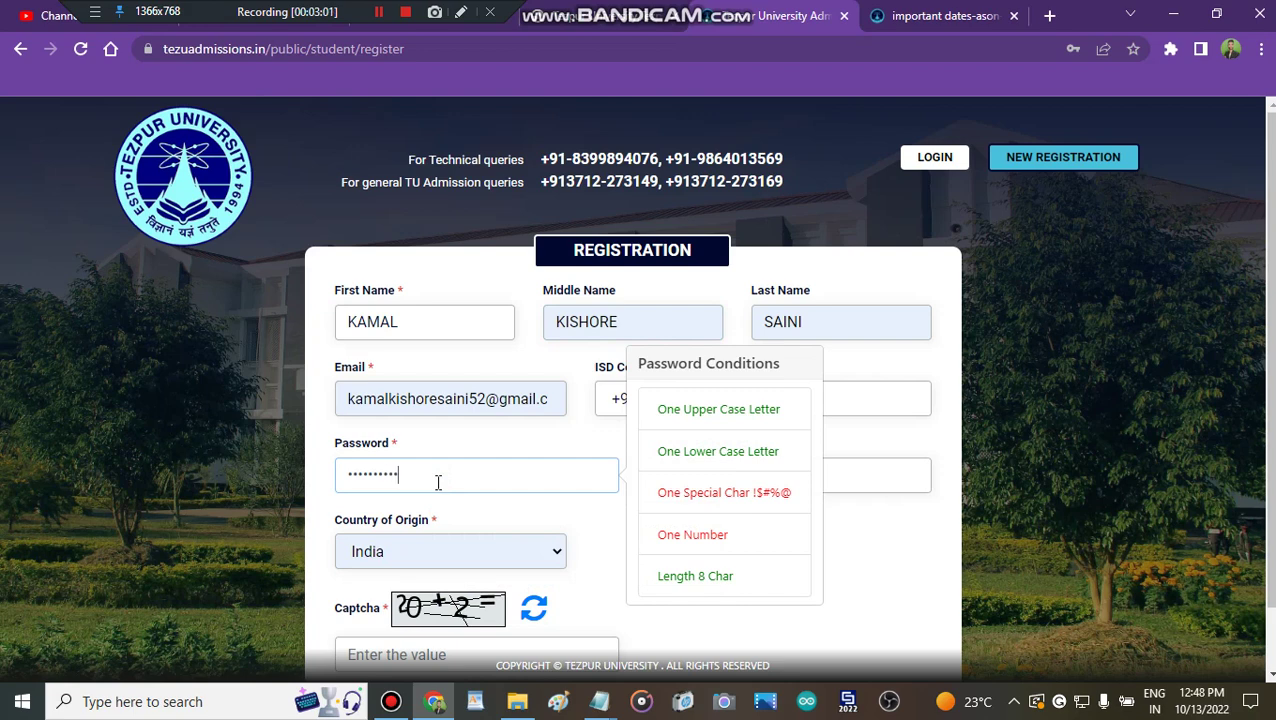
pyautogui.click(842, 479)
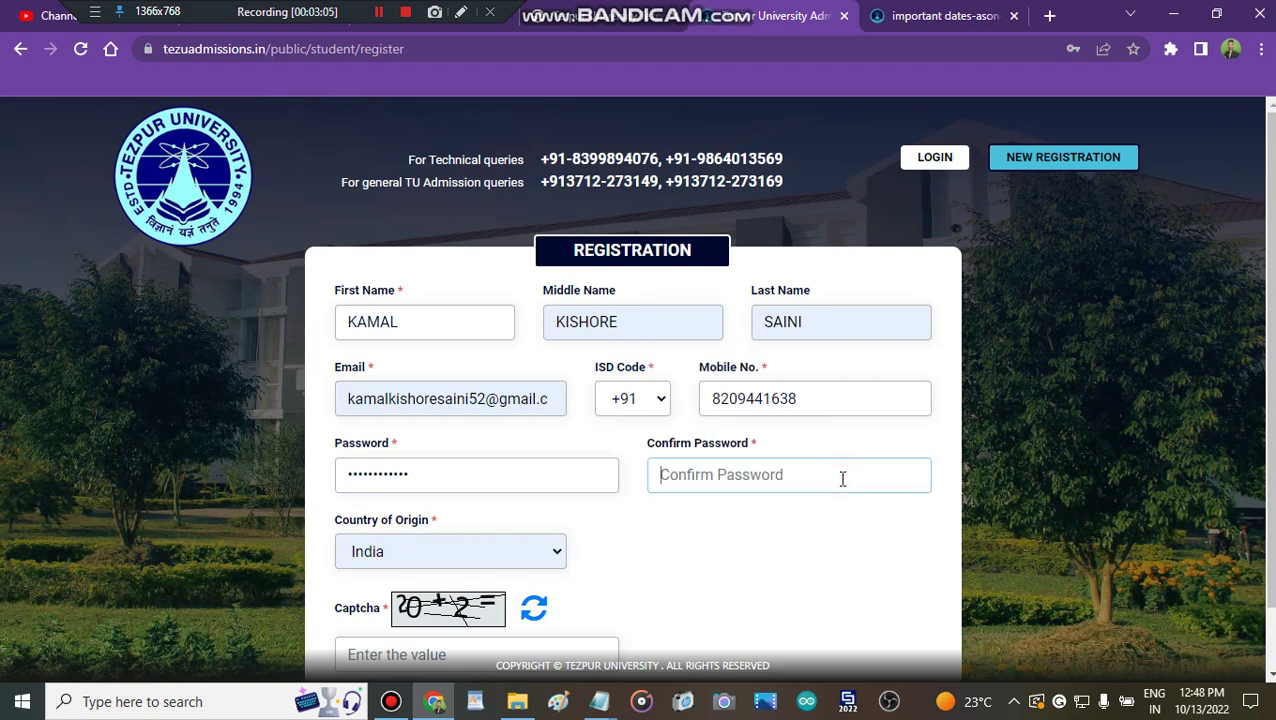
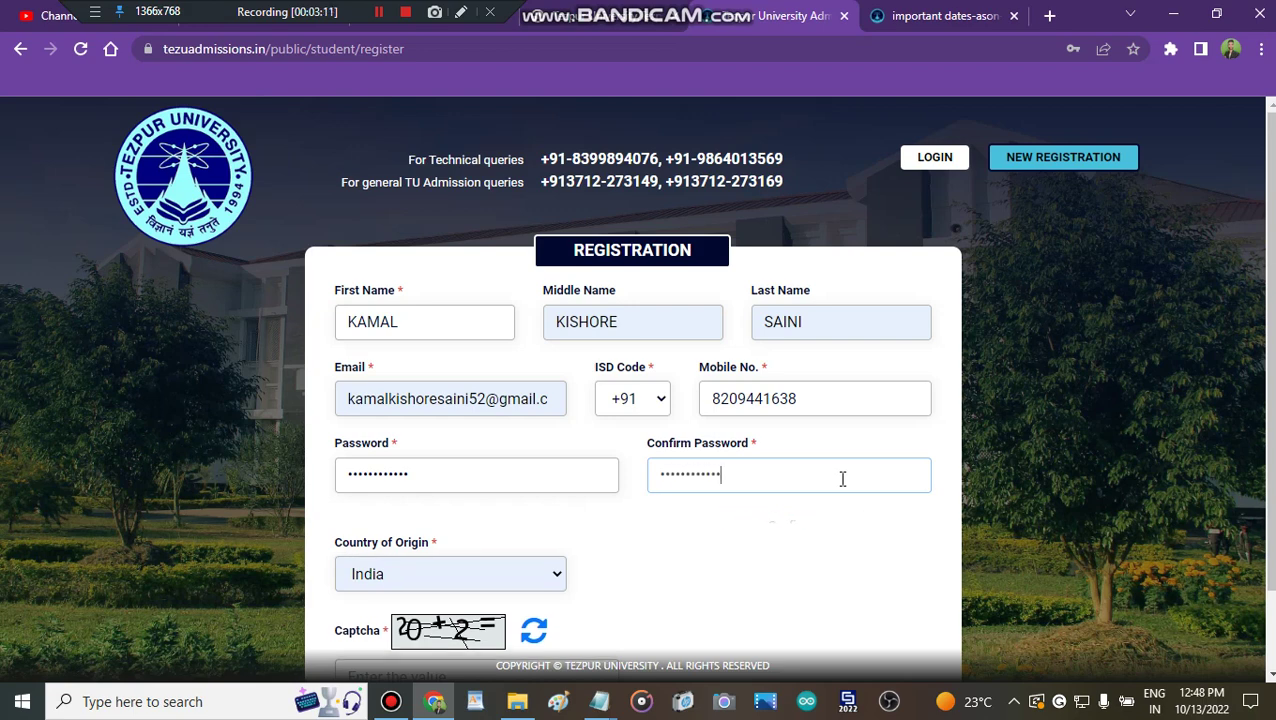
pyautogui.scroll(-1, 738, 450)
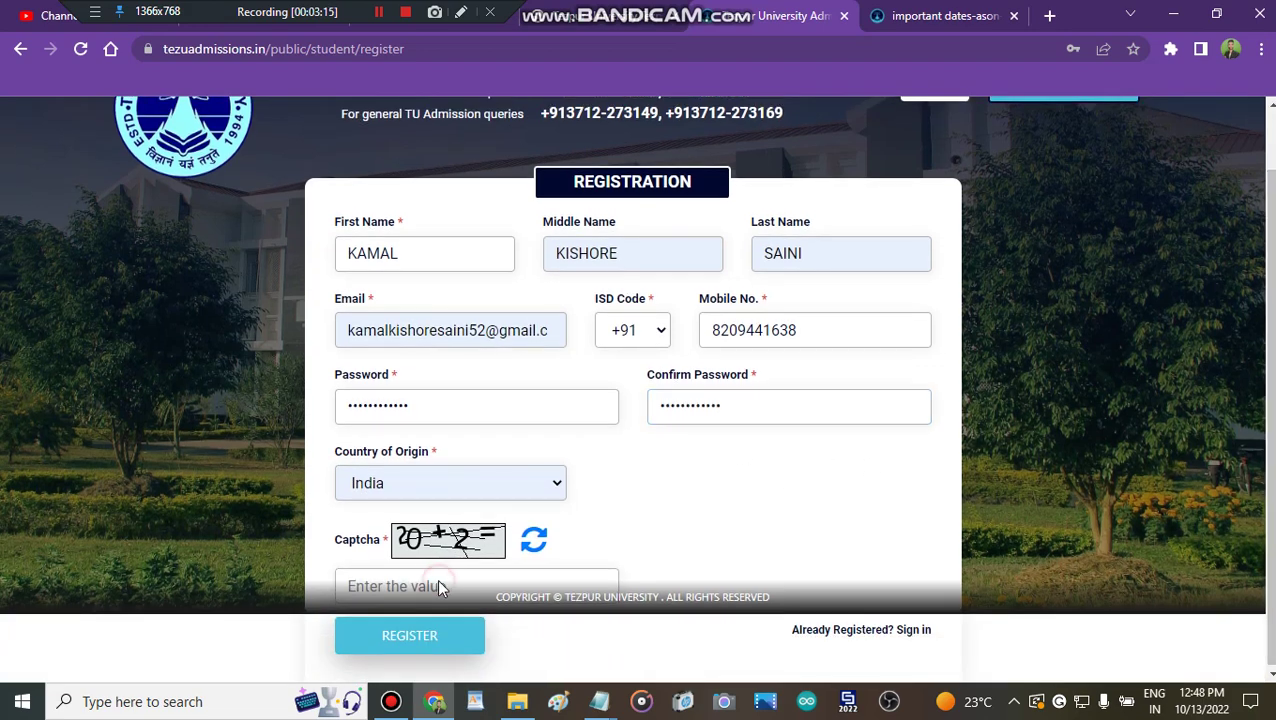
# Step: Enter 22 as the captcha answer and submit REGISTER, getting the 'Confirm password doesnot match.' alert
pyautogui.click(390, 590)
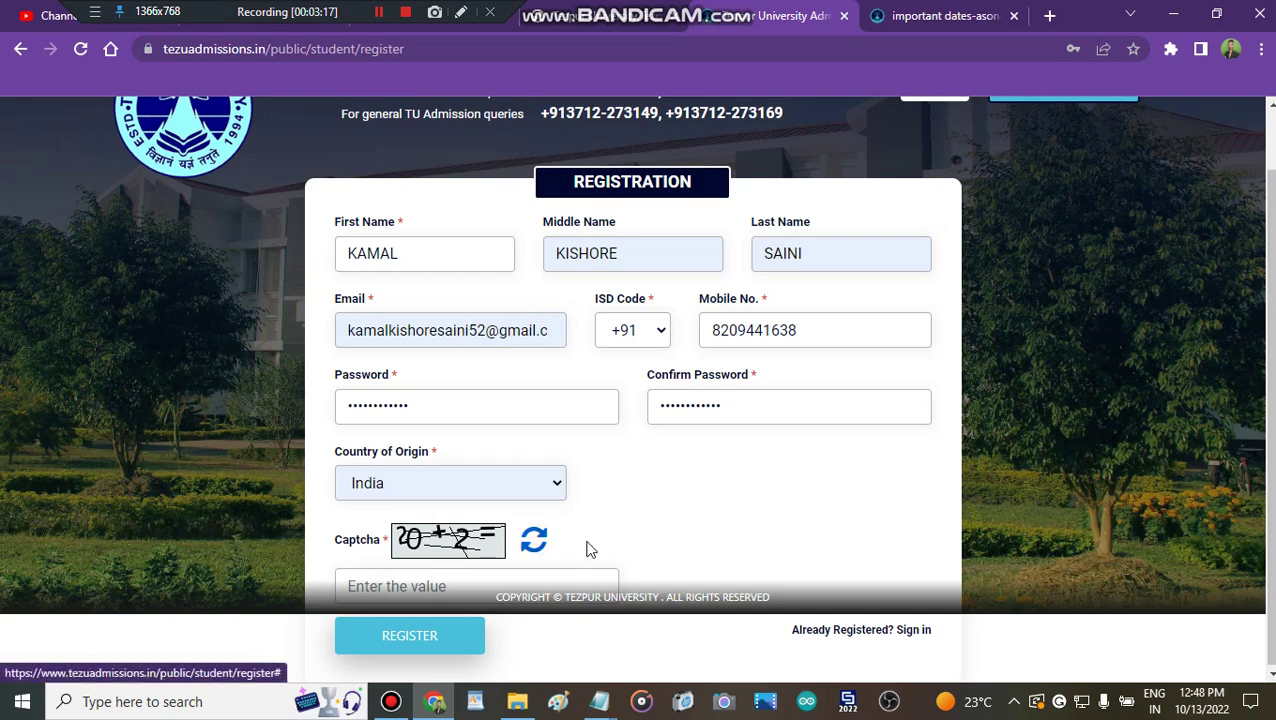
pyautogui.scroll(-1, 1268, 420)
pyautogui.scroll(1, 1266, 420)
pyautogui.scroll(-1, 1266, 420)
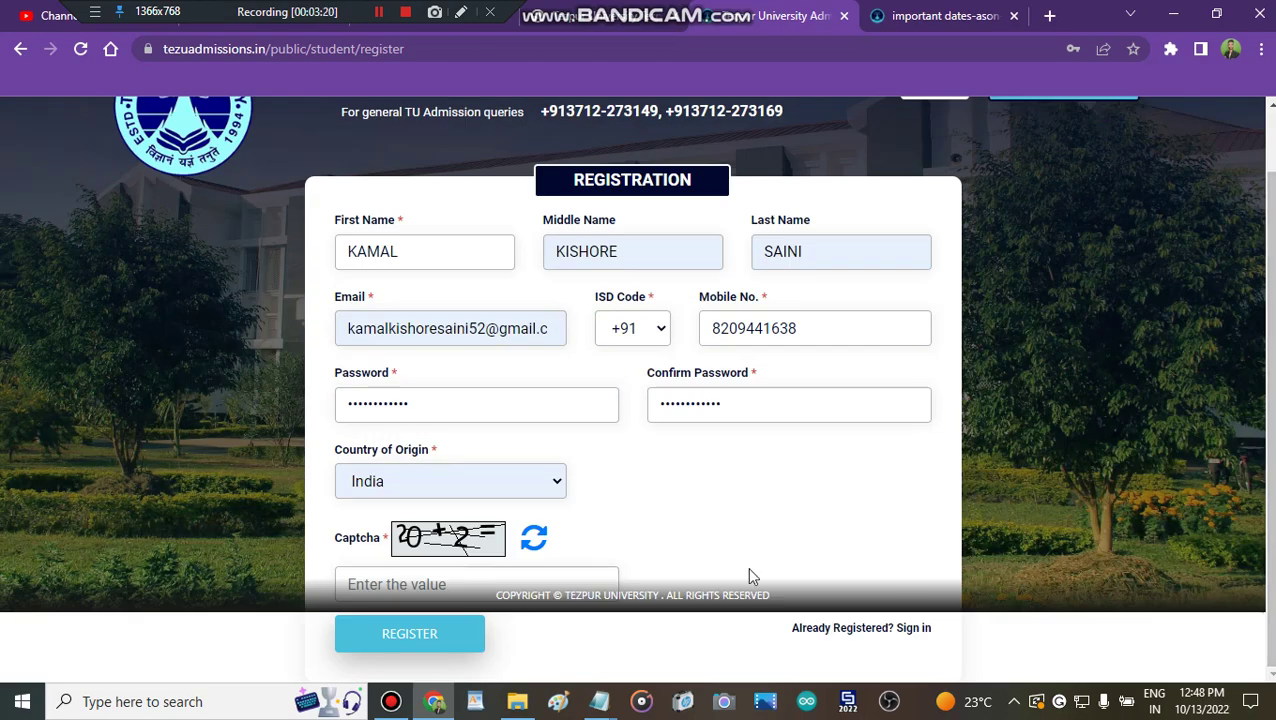
pyautogui.click(378, 587)
pyautogui.tripleClick(413, 580)
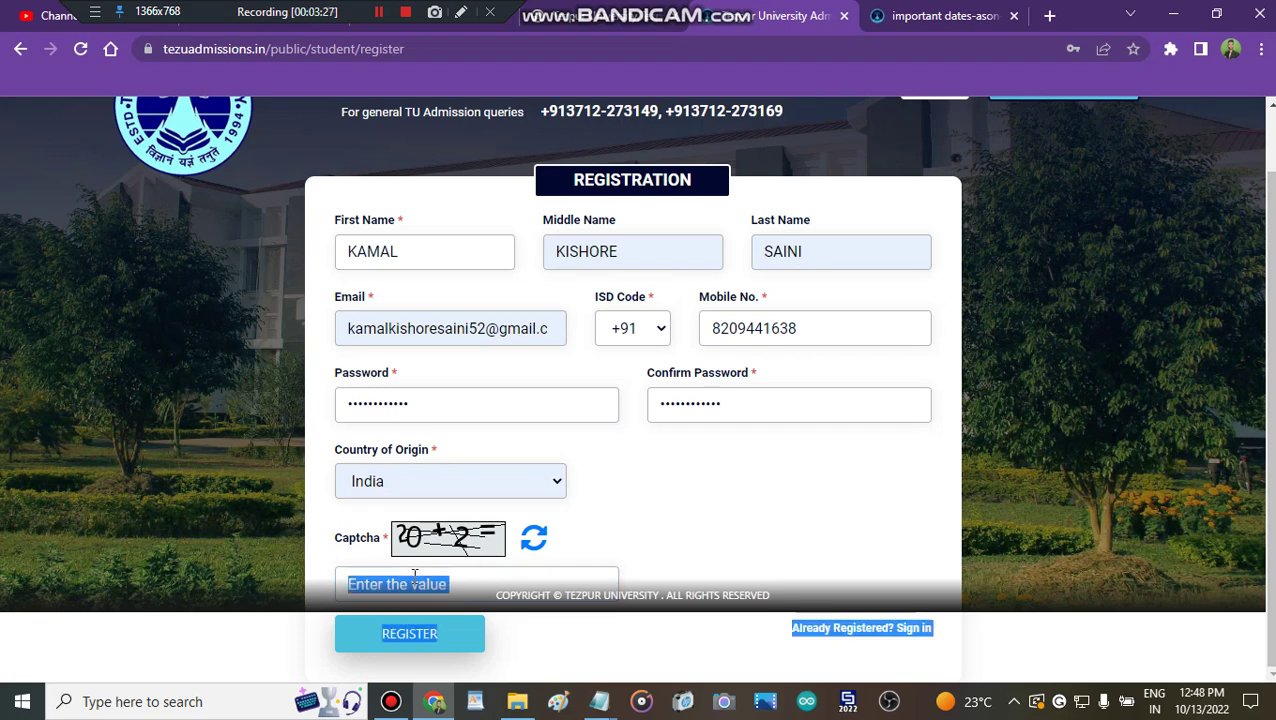
pyautogui.click(413, 578)
pyautogui.write('22')
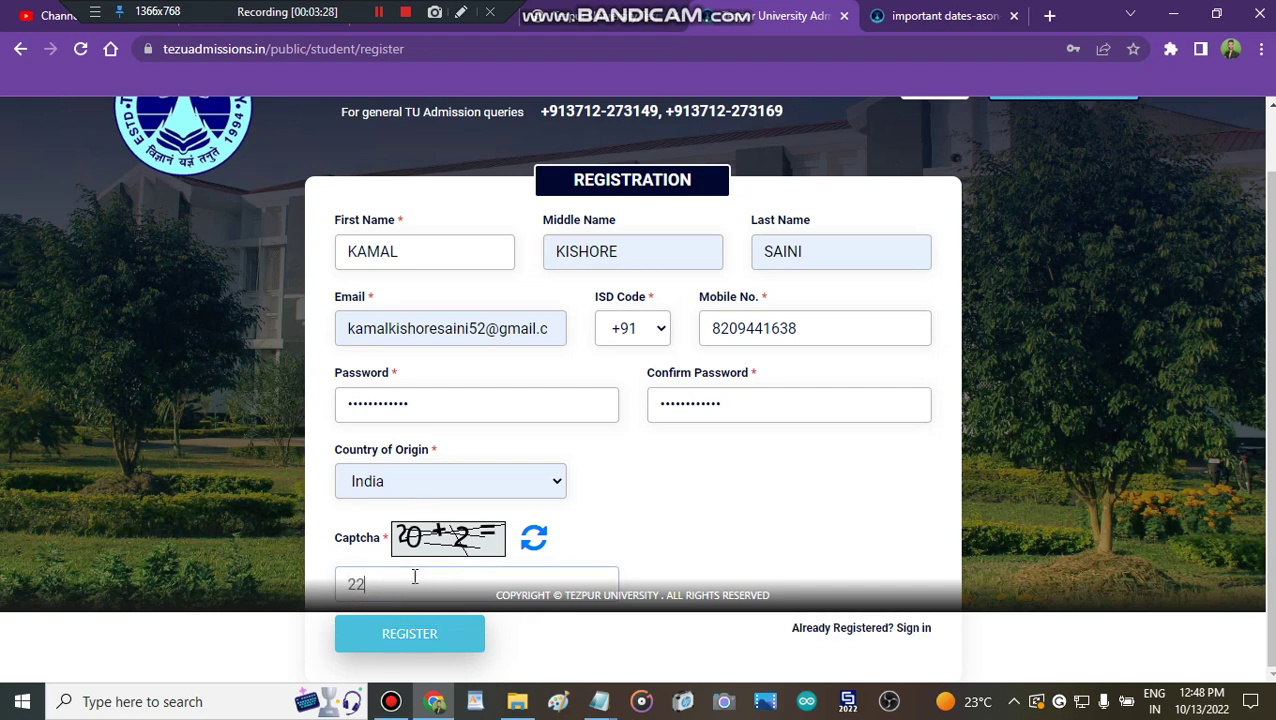
pyautogui.click(409, 628)
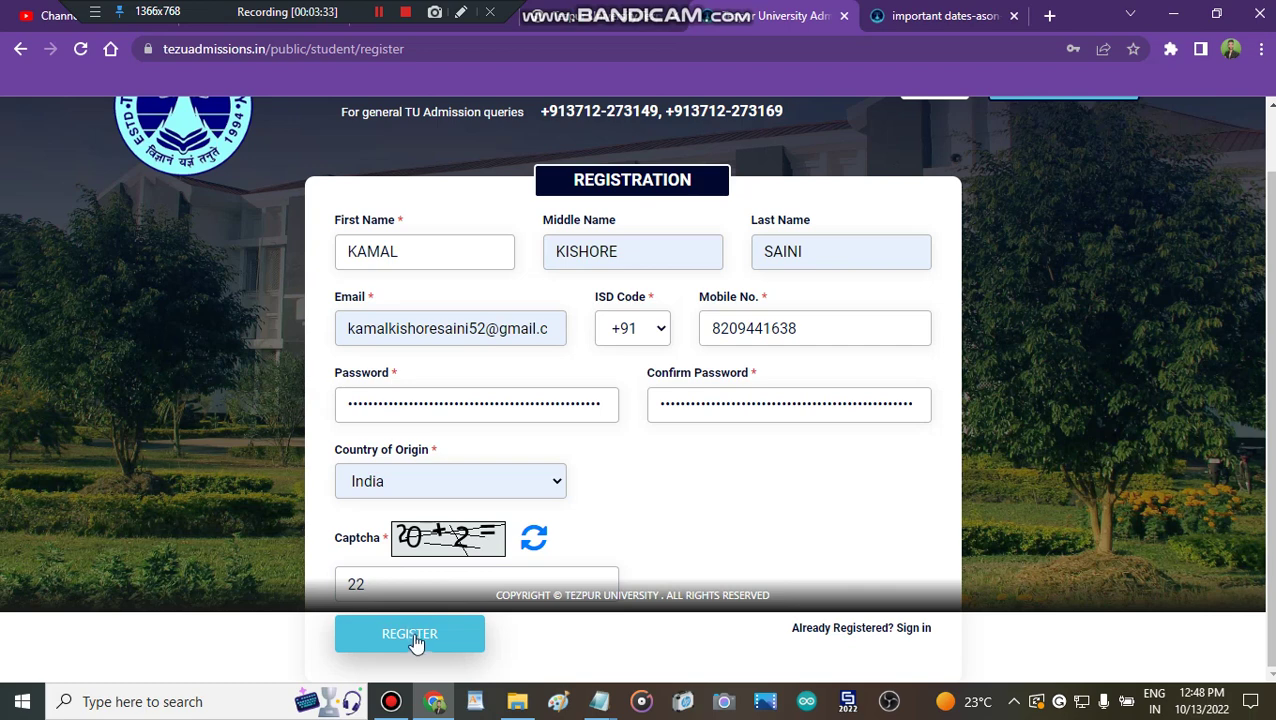
pyautogui.click(413, 638)
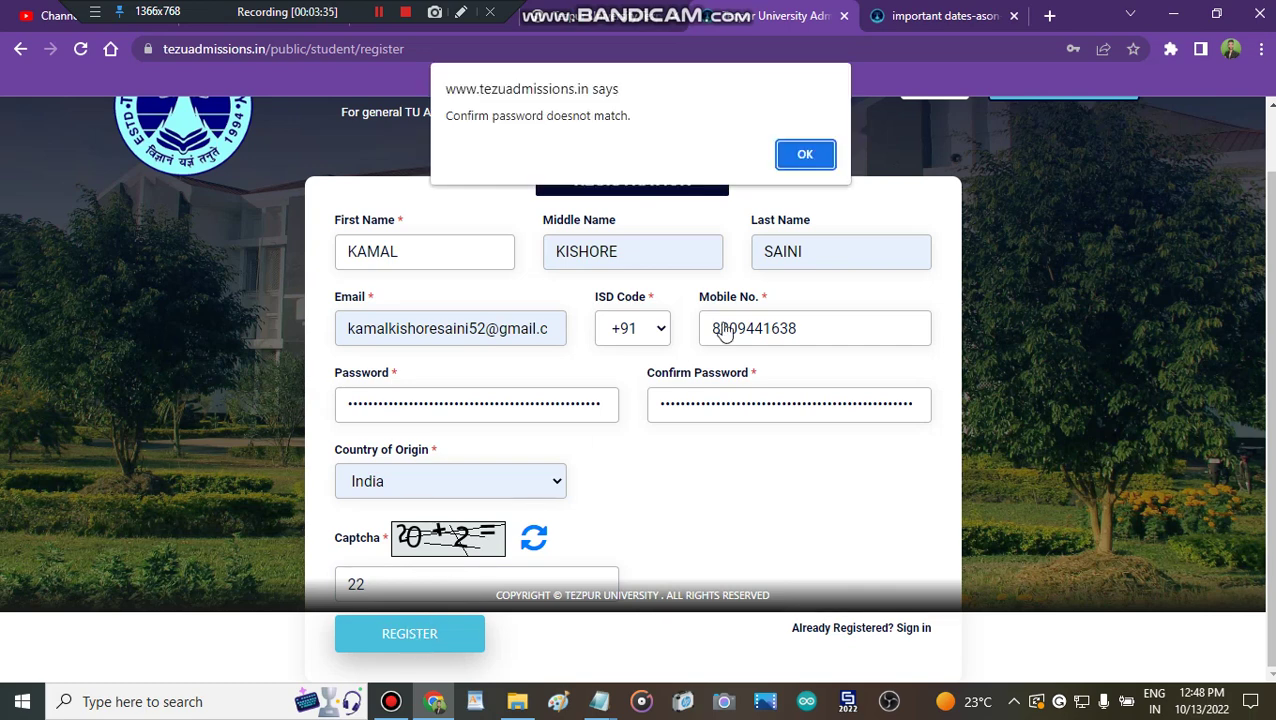
# Step: Dismiss the mismatch alert and the browser's save-password prompt, then have the OTP resent
pyautogui.click(806, 160)
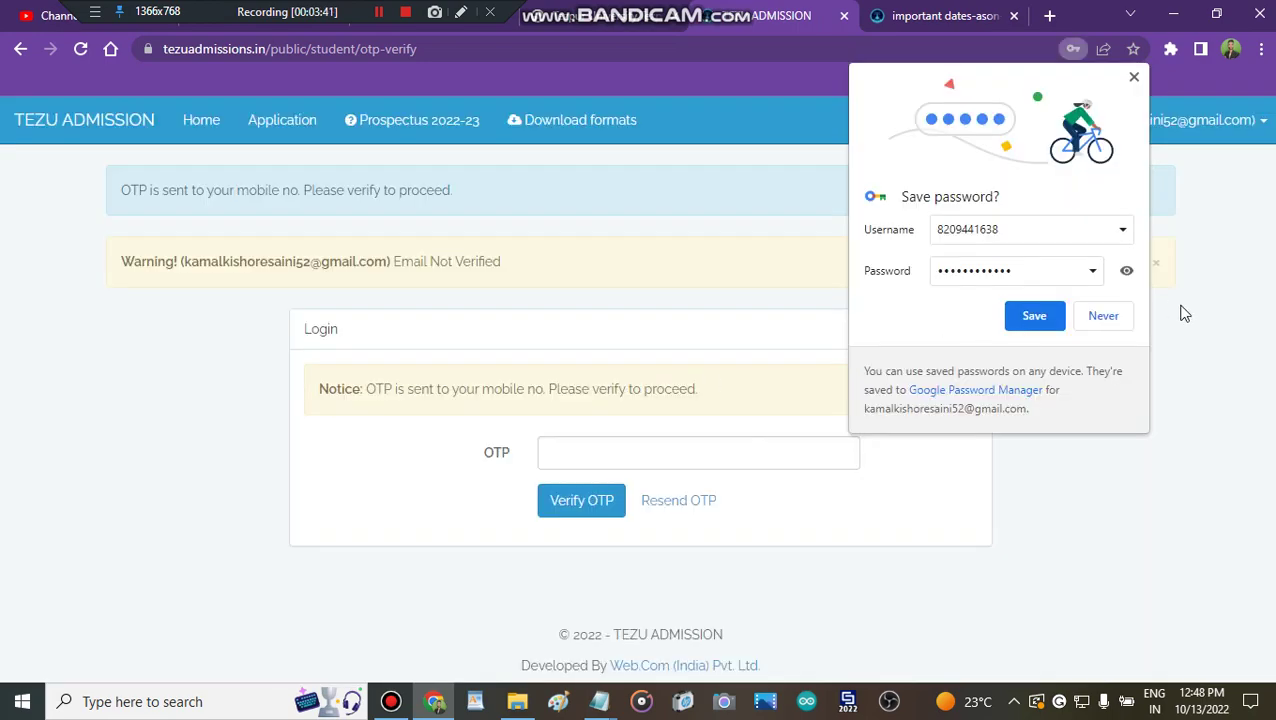
pyautogui.click(1128, 316)
pyautogui.click(668, 462)
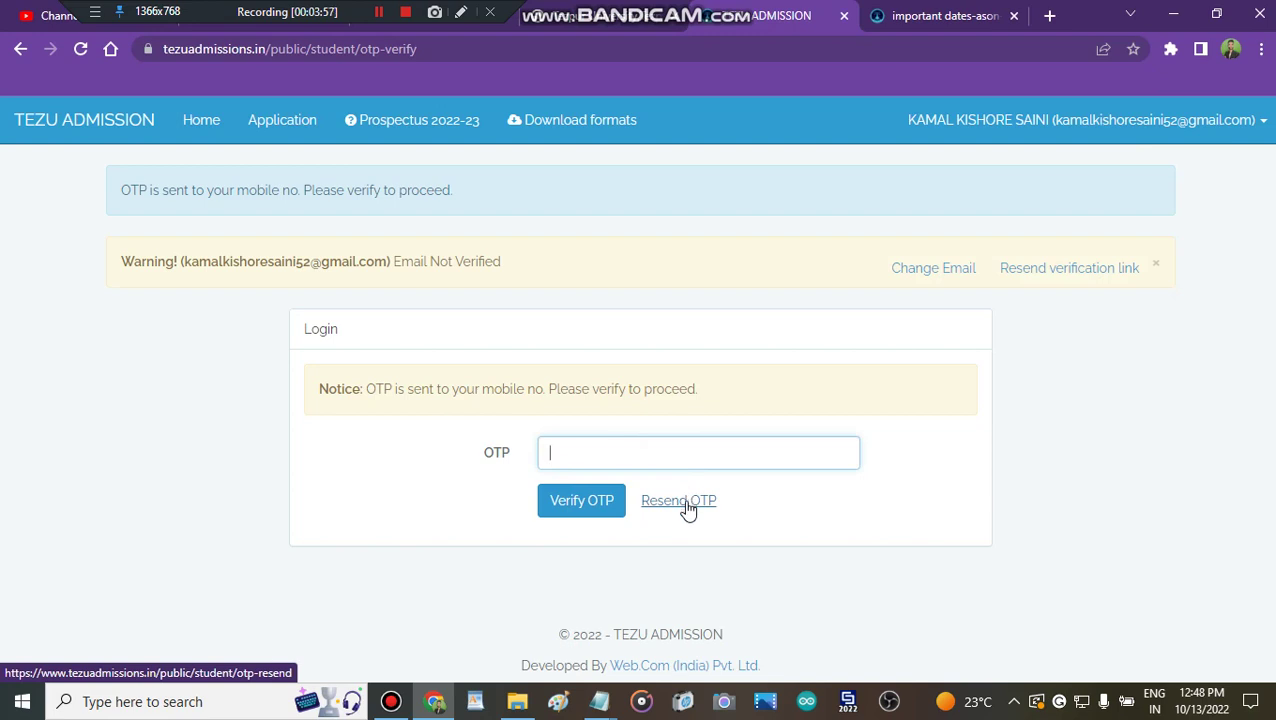
pyautogui.click(688, 502)
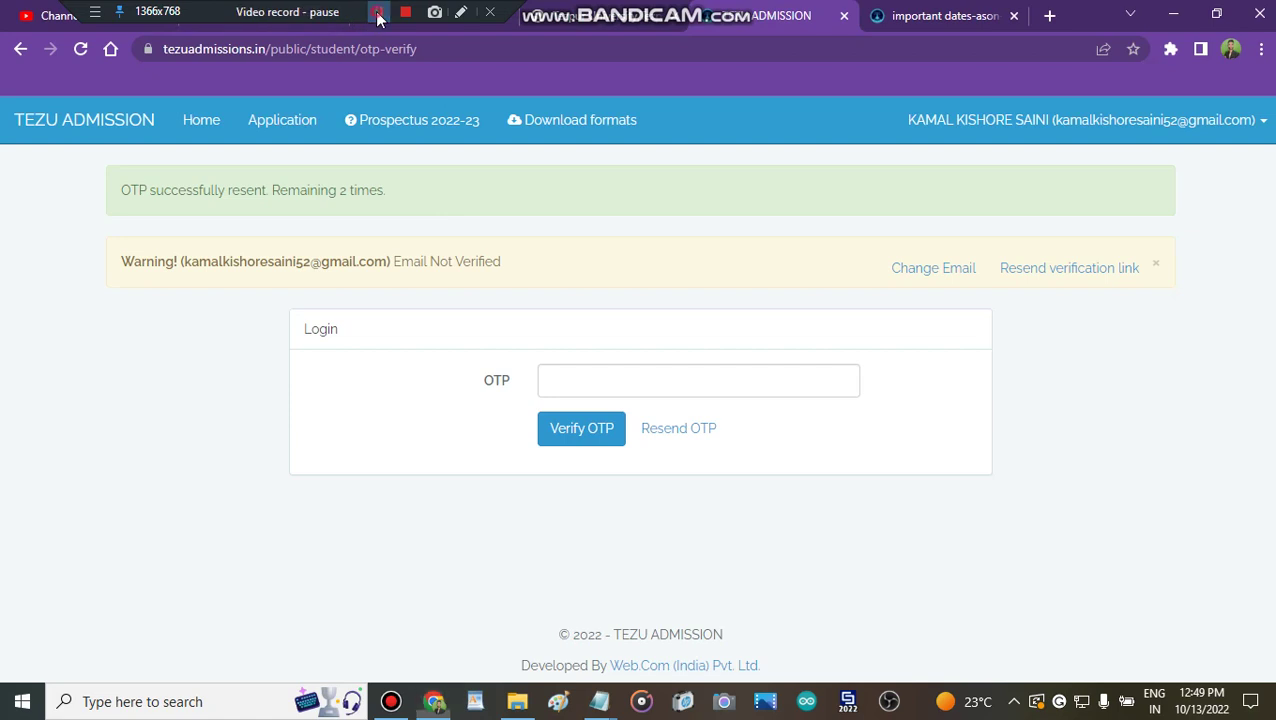
# Step: Enter the received OTP, verify it, and choose Apply New Application on the dashboard
pyautogui.click(586, 394)
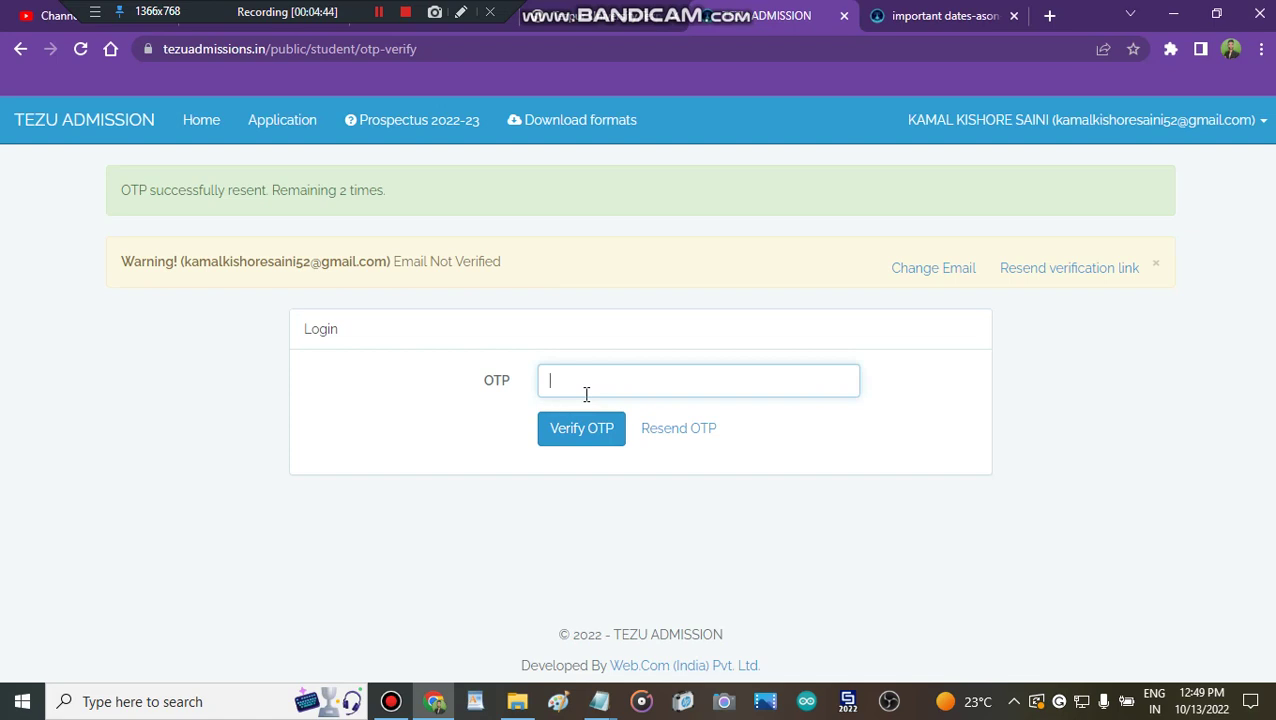
pyautogui.click(590, 430)
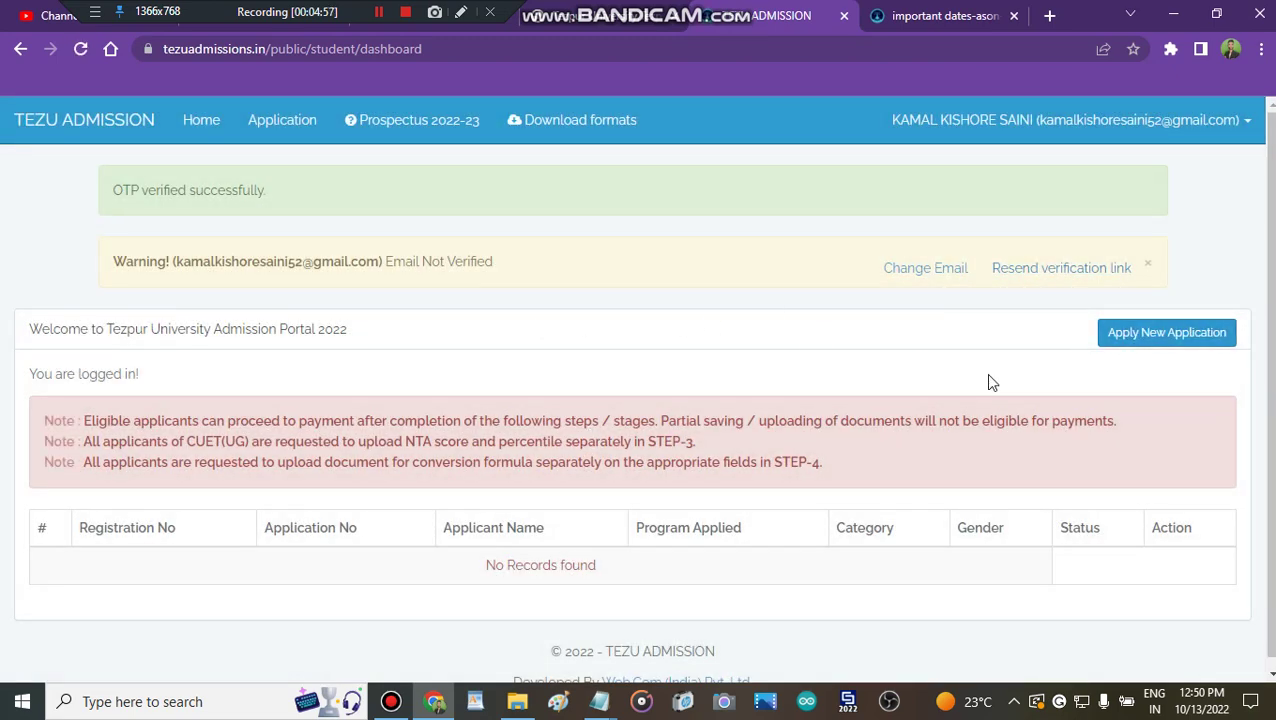
pyautogui.click(1133, 344)
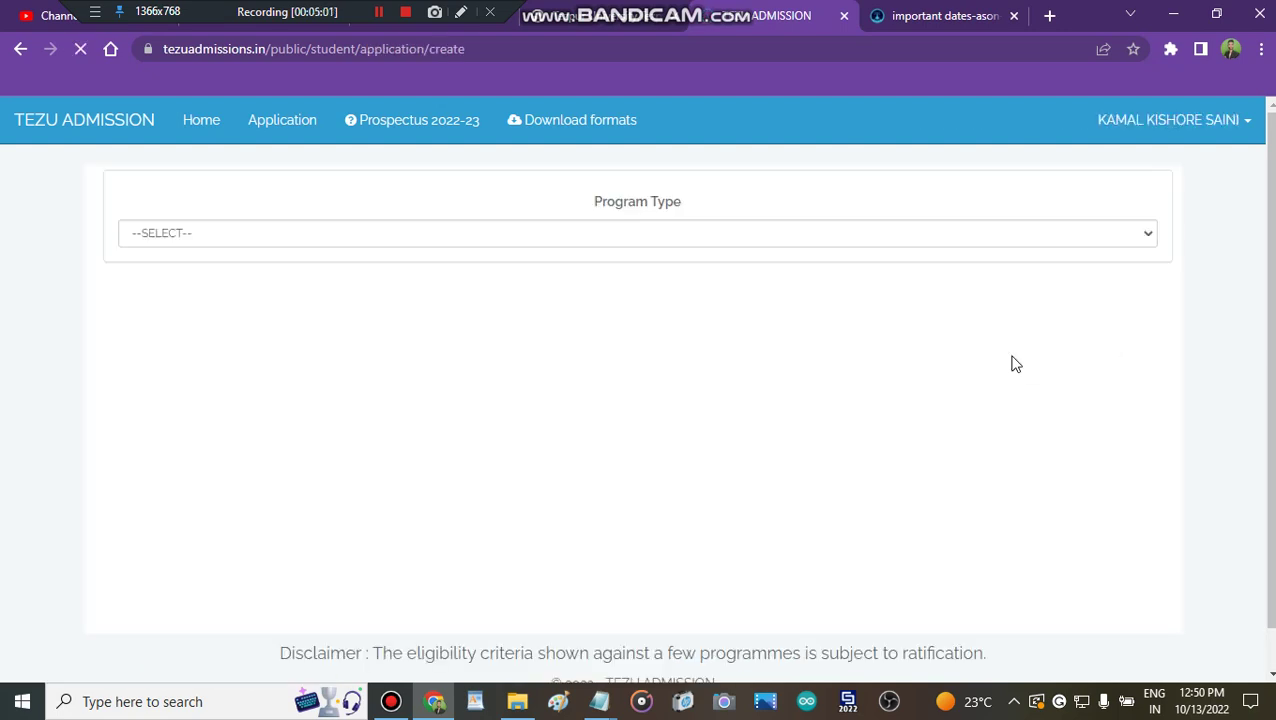
# Step: Choose CUET-PG as program type and select B.Ed. with I Qualify, ranked preference 3
pyautogui.click(815, 235)
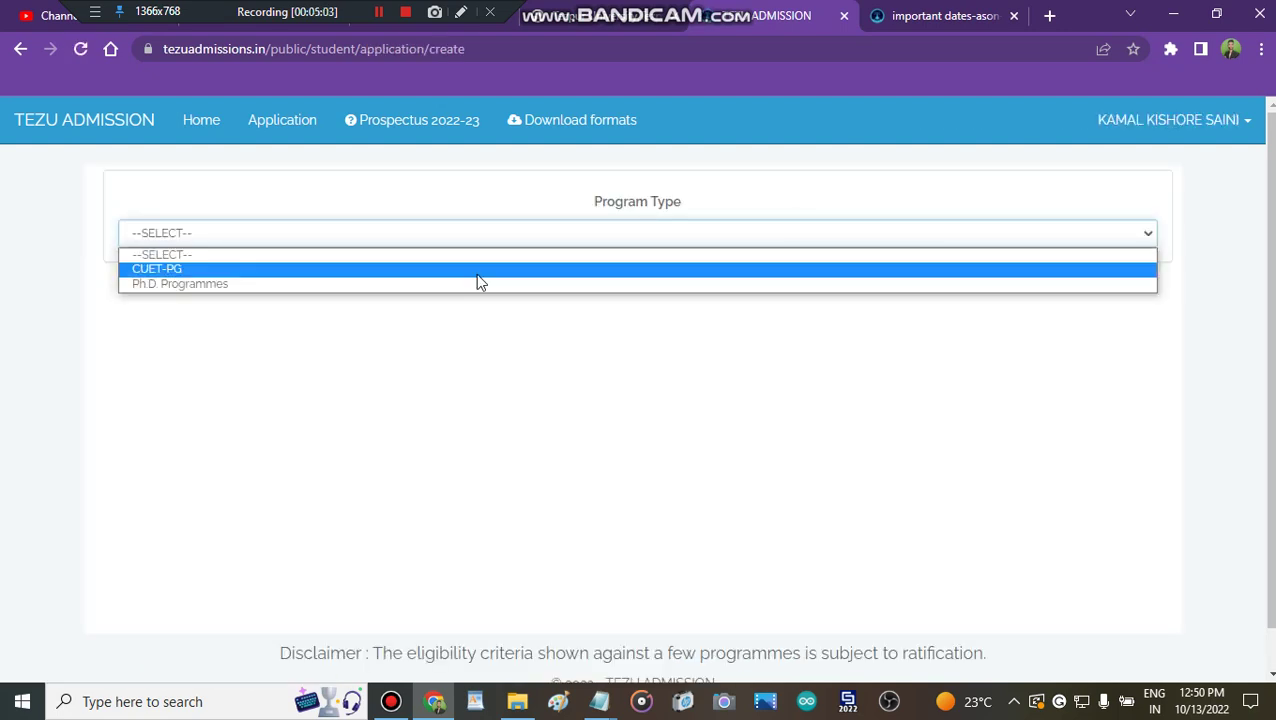
pyautogui.click(423, 270)
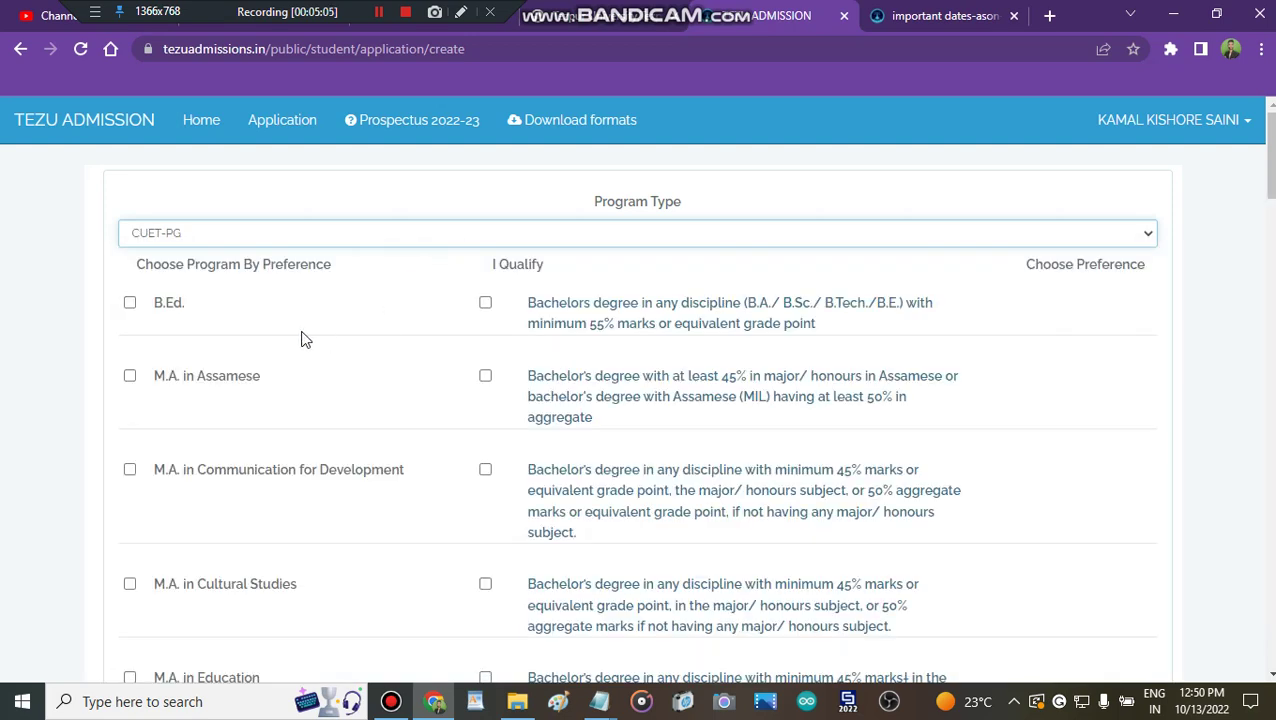
pyautogui.click(131, 303)
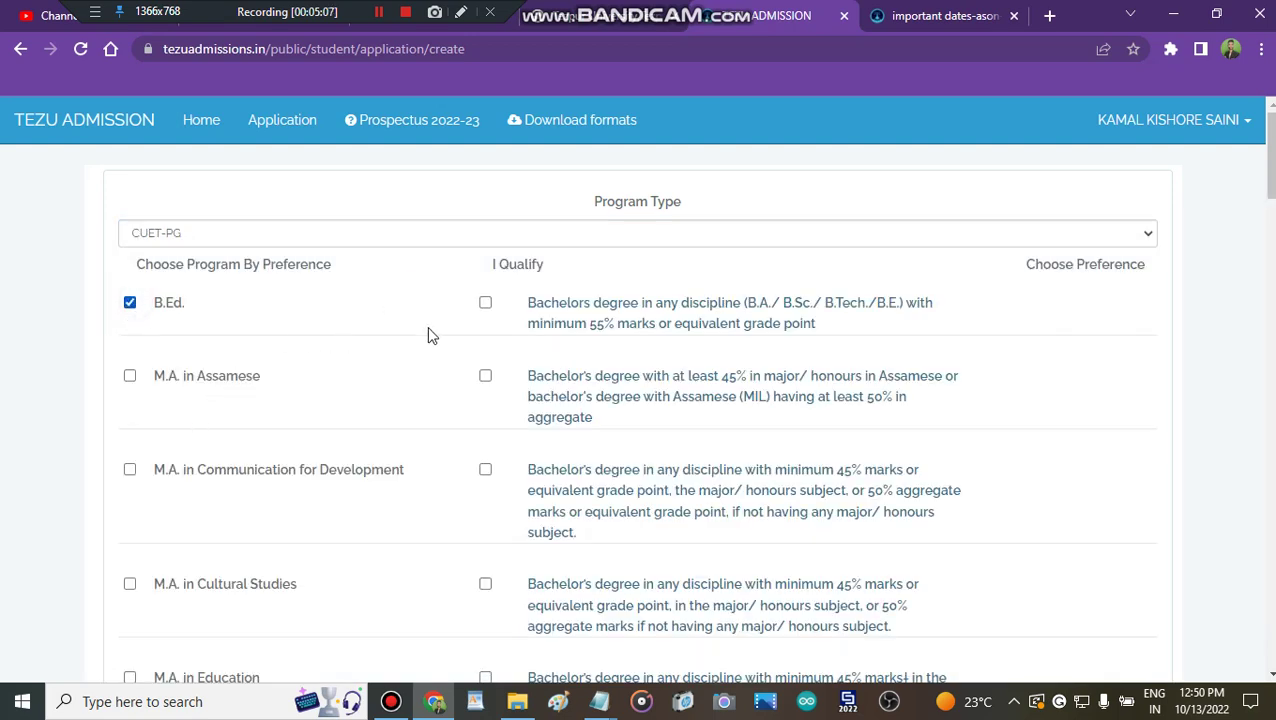
pyautogui.click(486, 304)
pyautogui.click(1085, 299)
pyautogui.moveTo(1148, 415); pyautogui.dragTo(1033, 338)
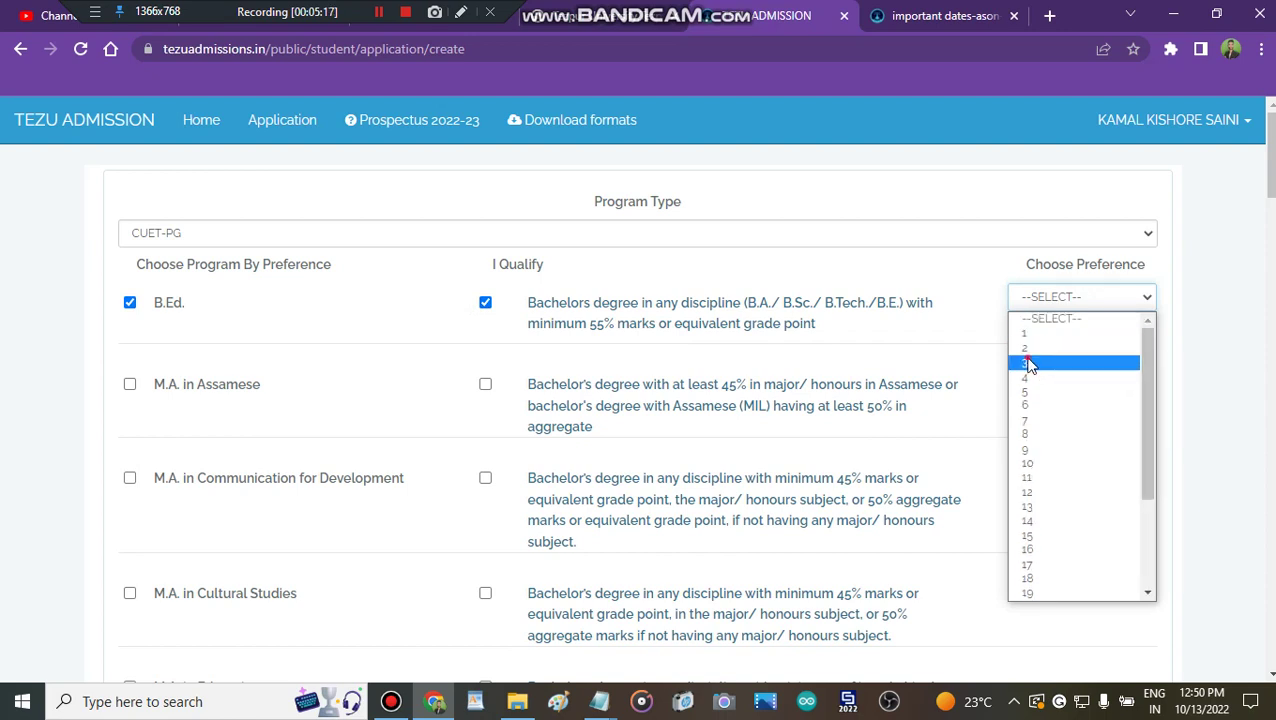
pyautogui.click(1030, 364)
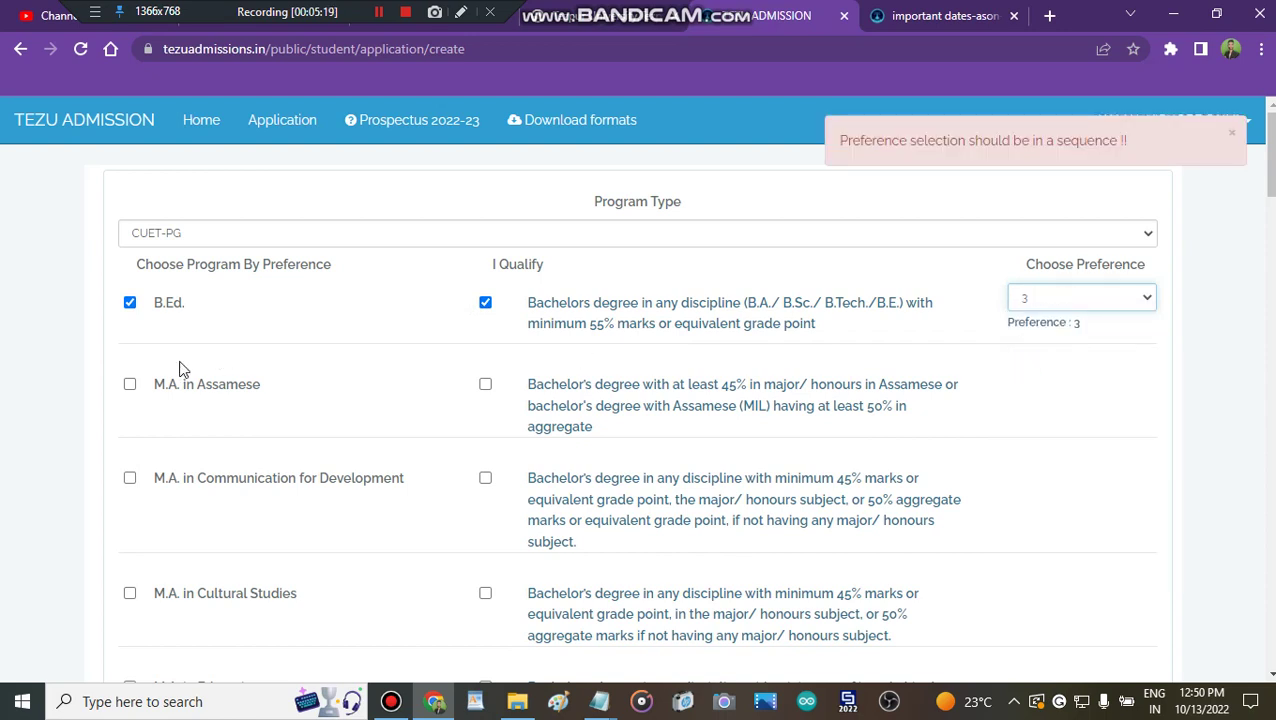
# Step: Select M.A. Assamese, Communication for Development and Cultural Studies, ticking I Qualify for each
pyautogui.click(130, 384)
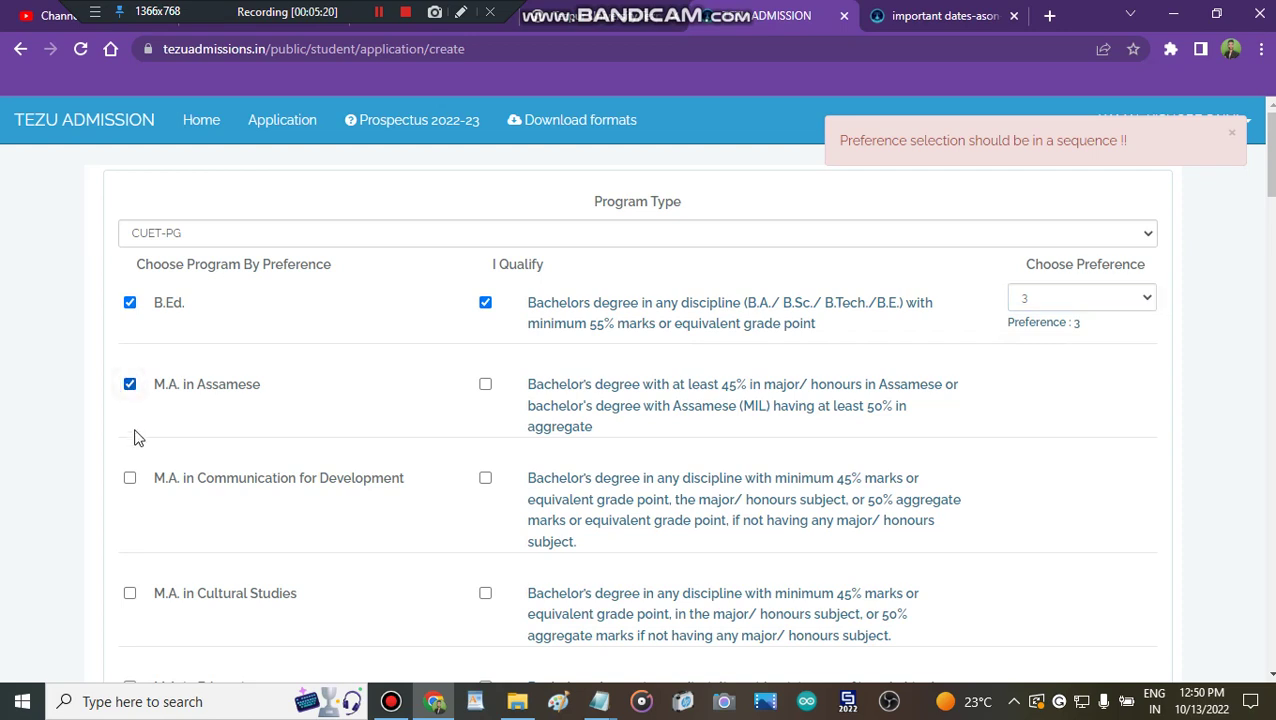
pyautogui.click(129, 480)
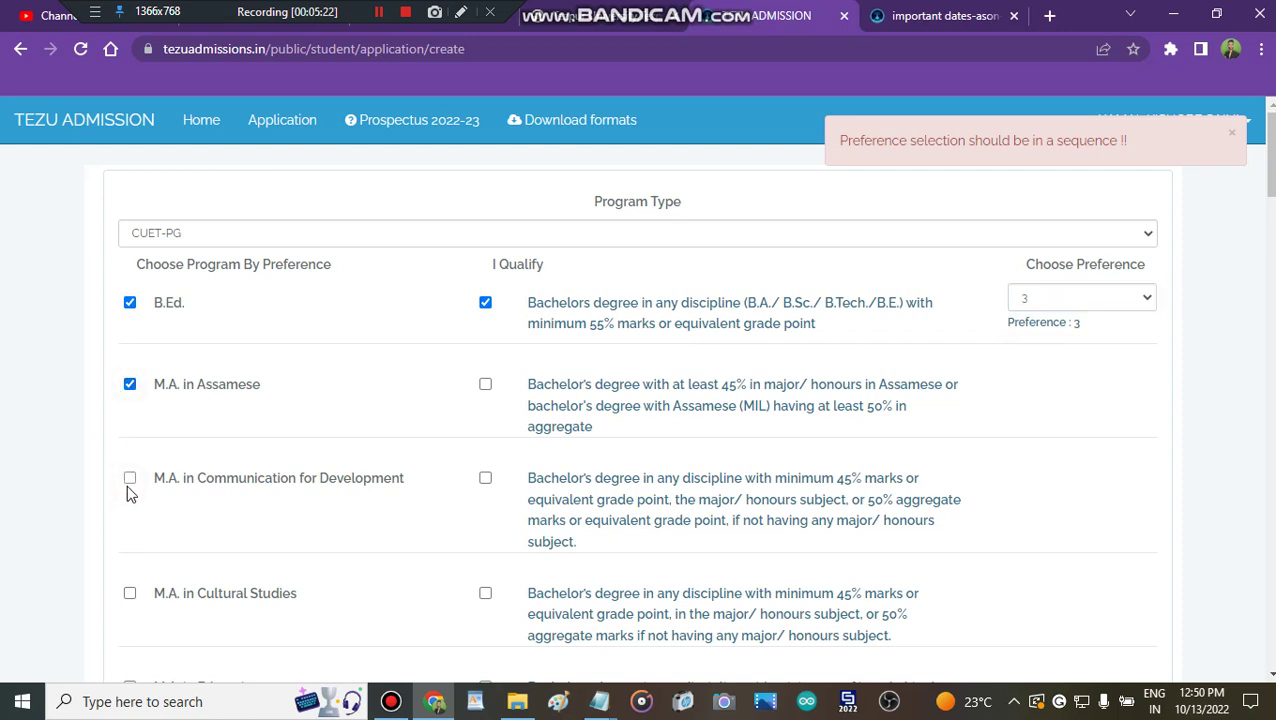
pyautogui.click(130, 594)
pyautogui.click(486, 594)
pyautogui.click(485, 385)
pyautogui.click(486, 479)
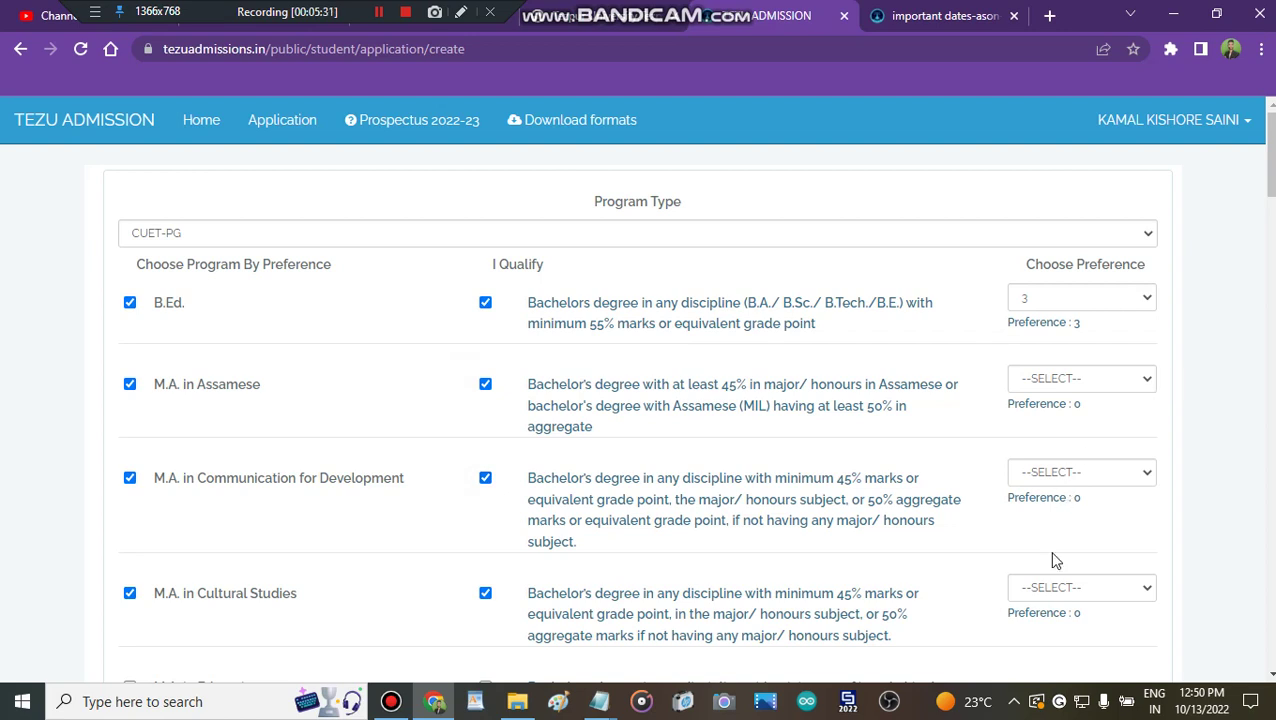
# Step: Rank Cultural Studies 1, Communication for Development 2 and Assamese 4
pyautogui.click(1040, 590)
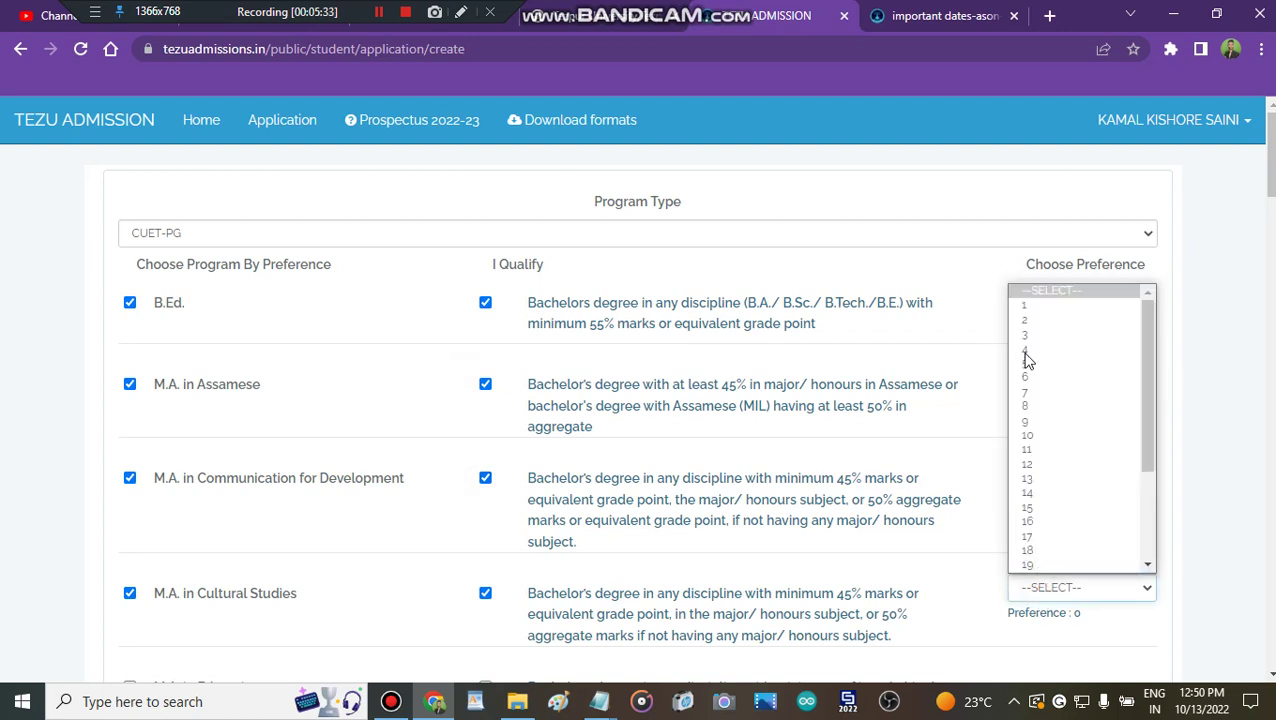
pyautogui.click(1027, 306)
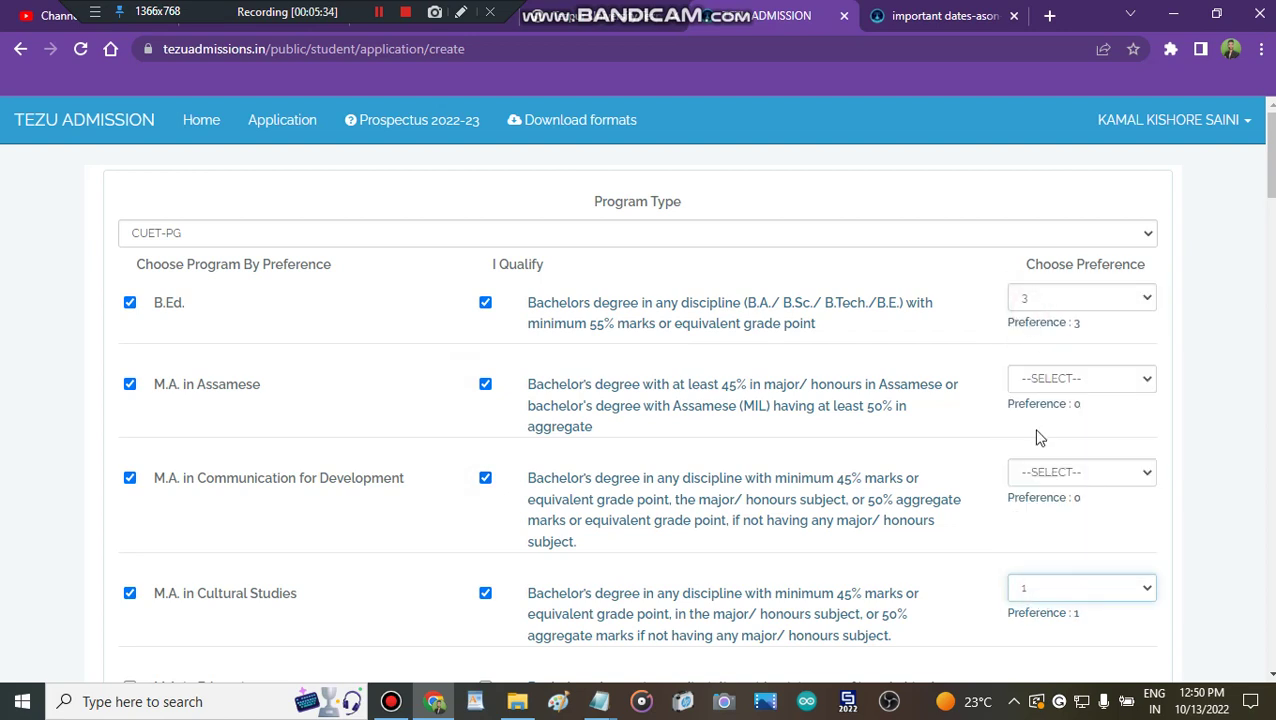
pyautogui.click(1082, 480)
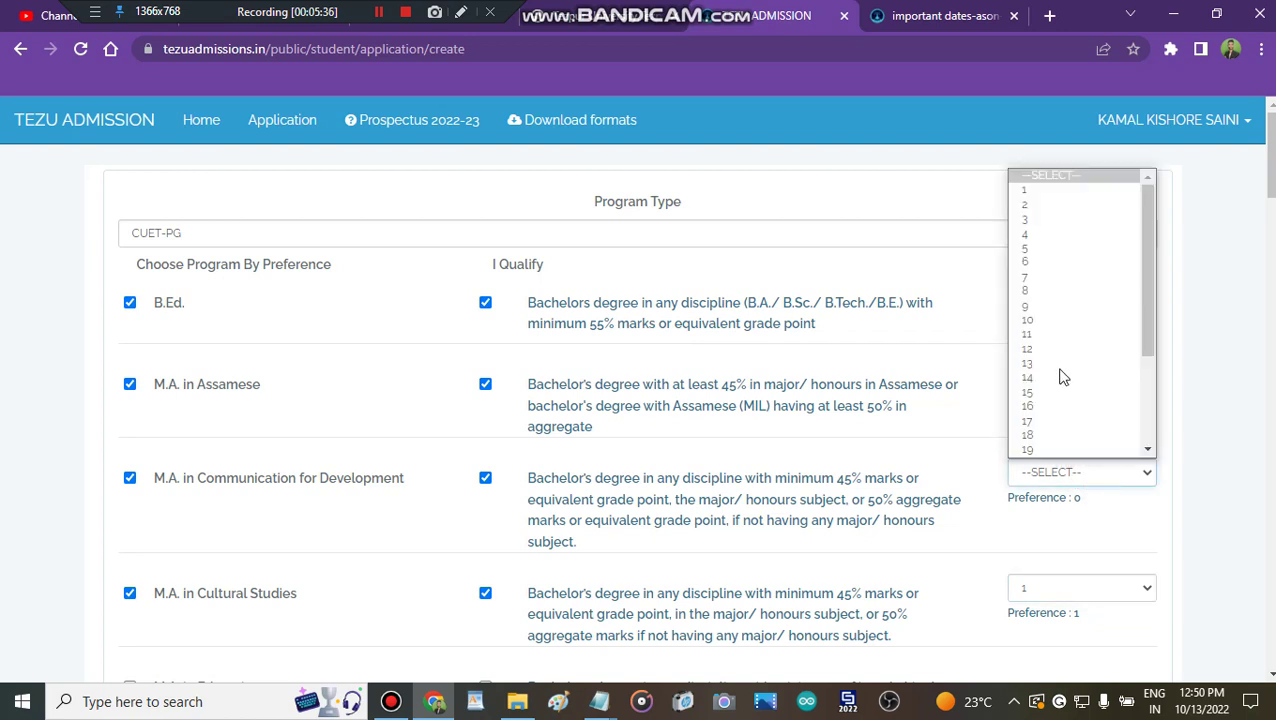
pyautogui.click(1032, 220)
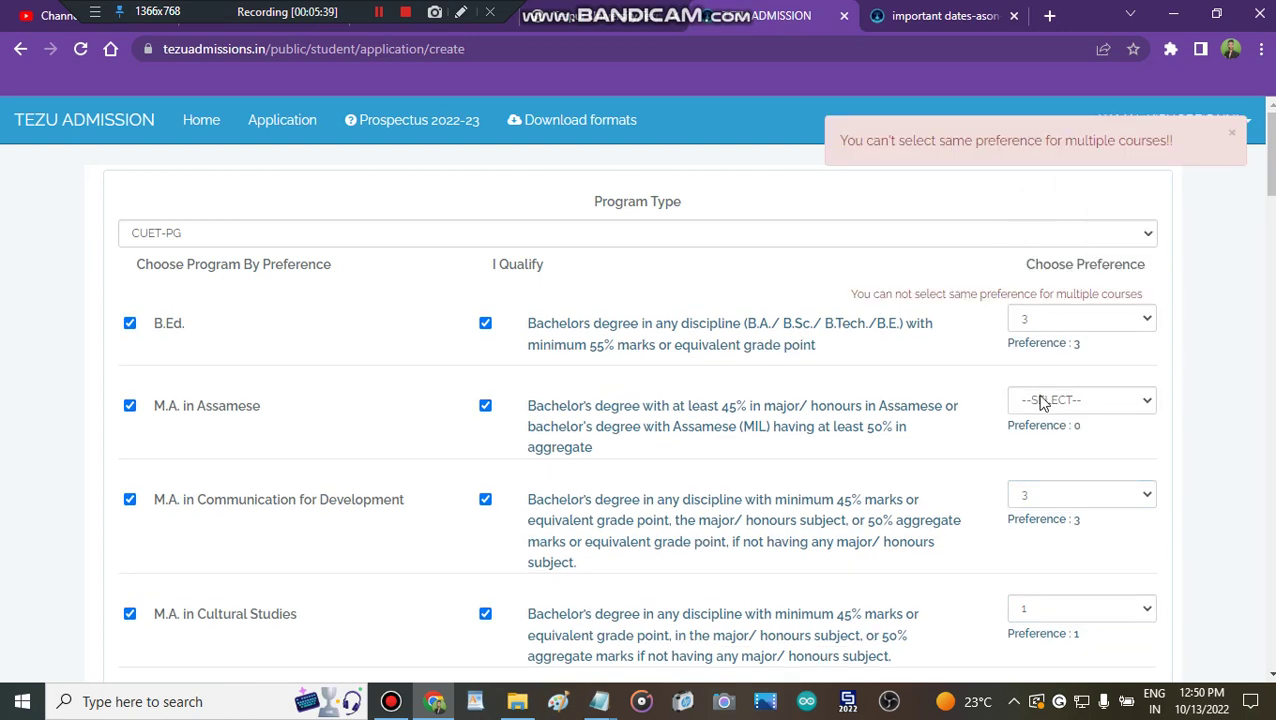
pyautogui.click(1046, 500)
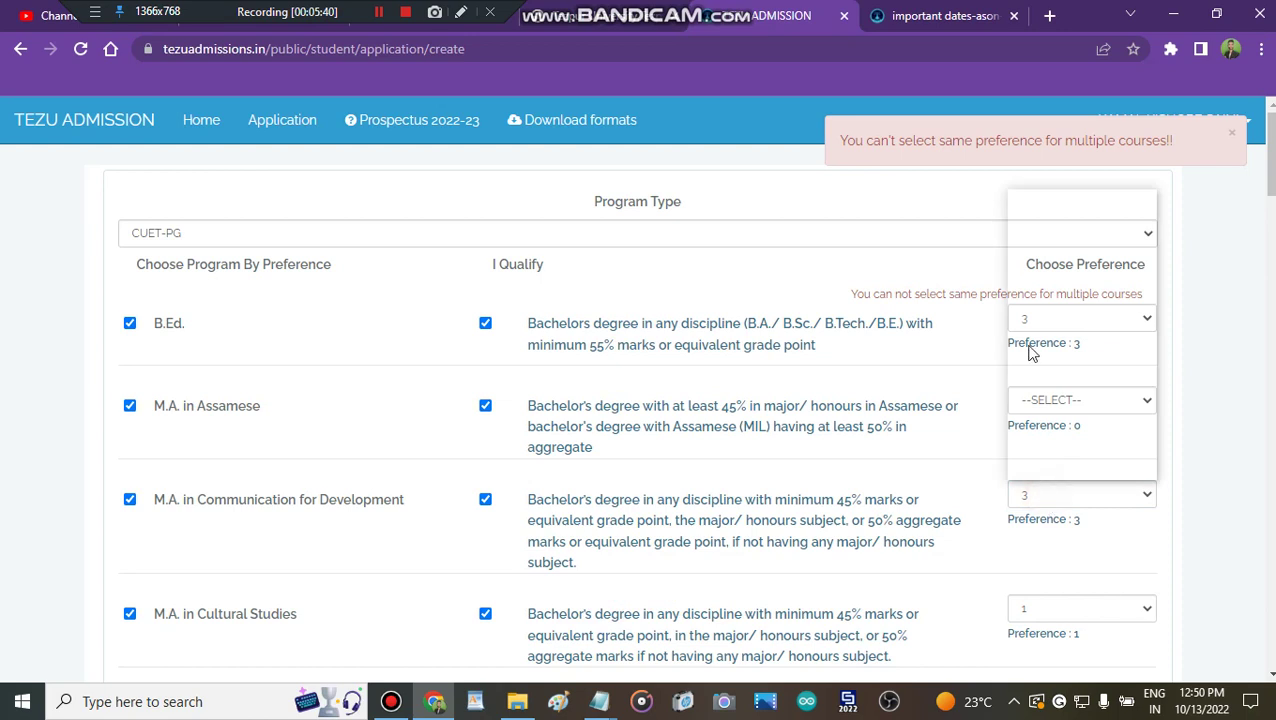
pyautogui.click(1032, 227)
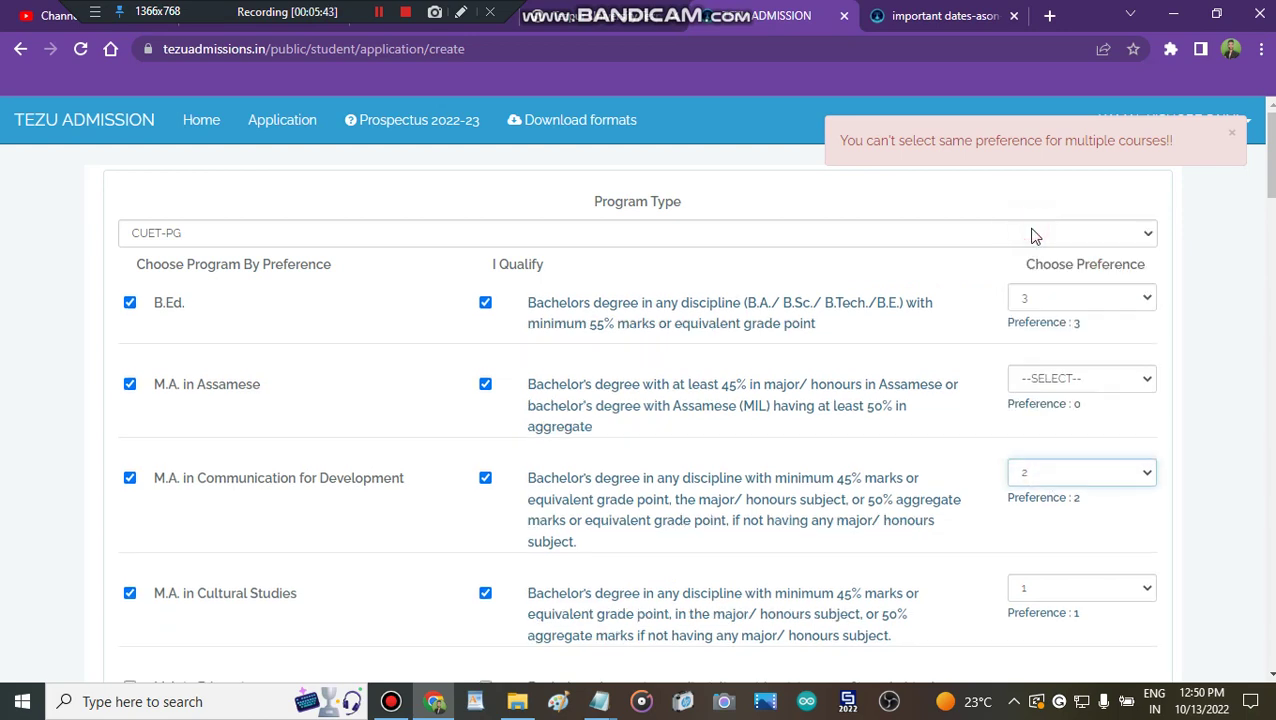
pyautogui.click(1058, 386)
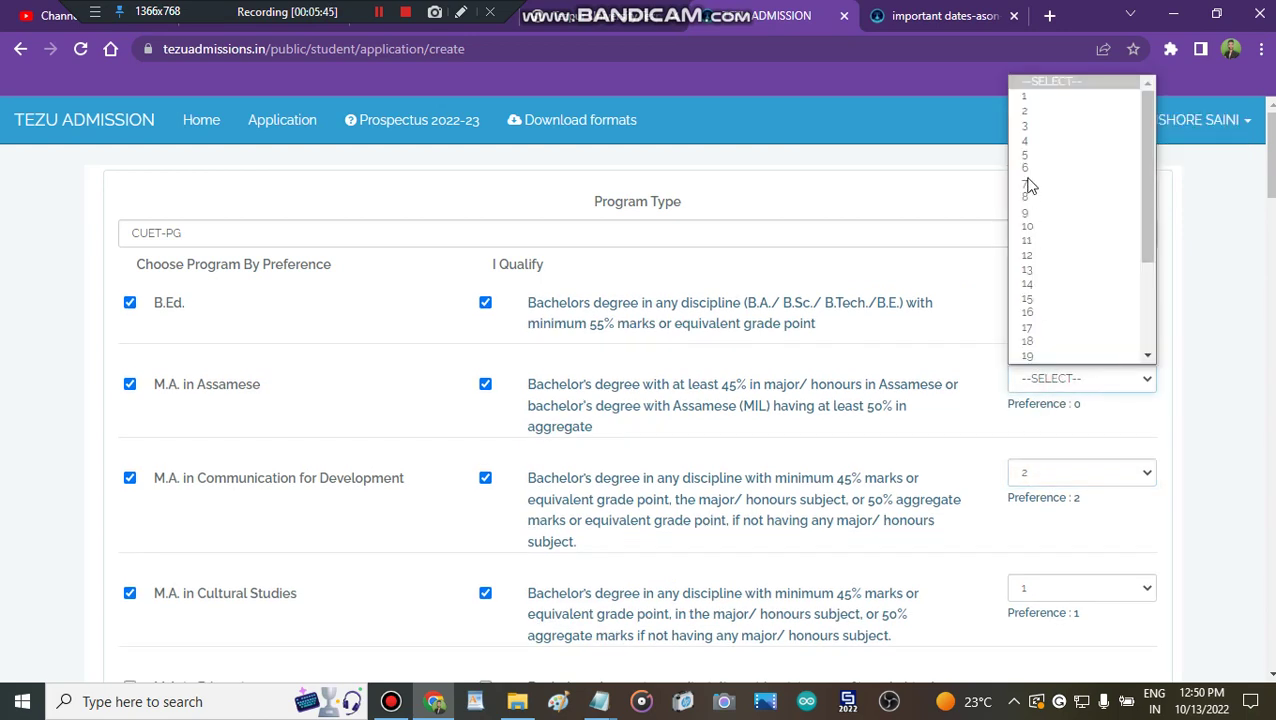
pyautogui.click(1037, 155)
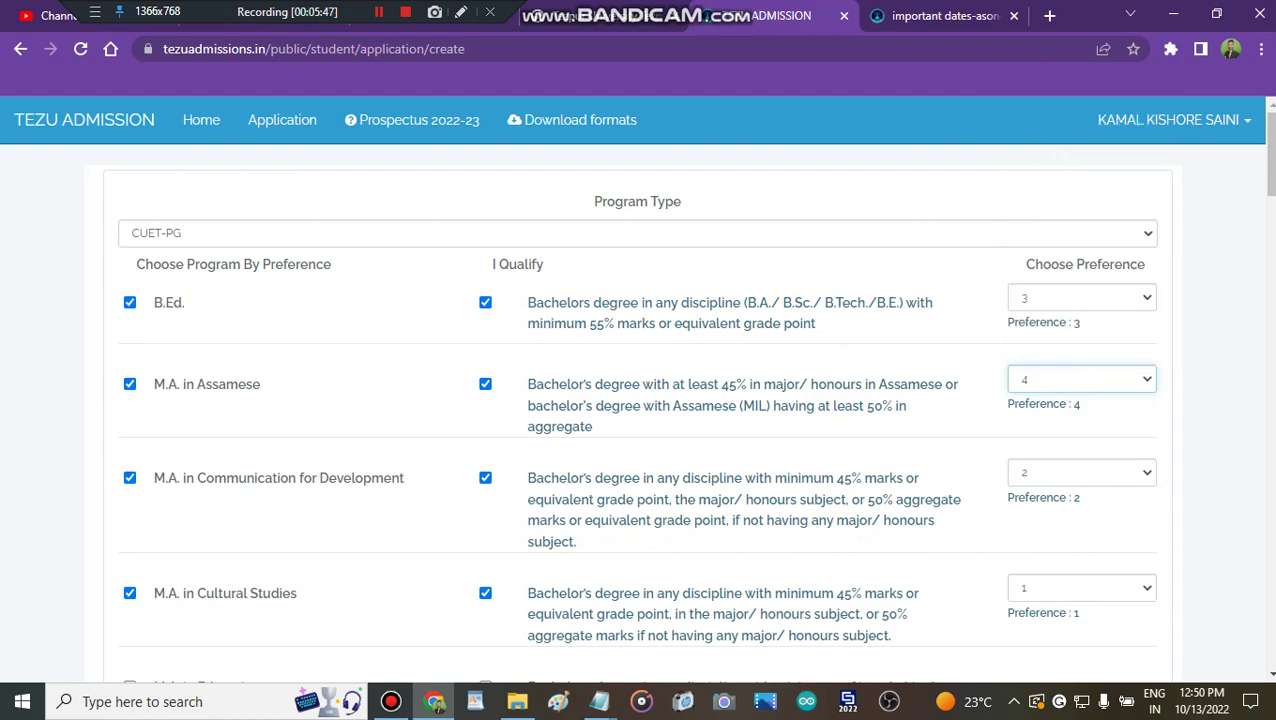
pyautogui.moveTo(1267, 154); pyautogui.dragTo(1267, 625)
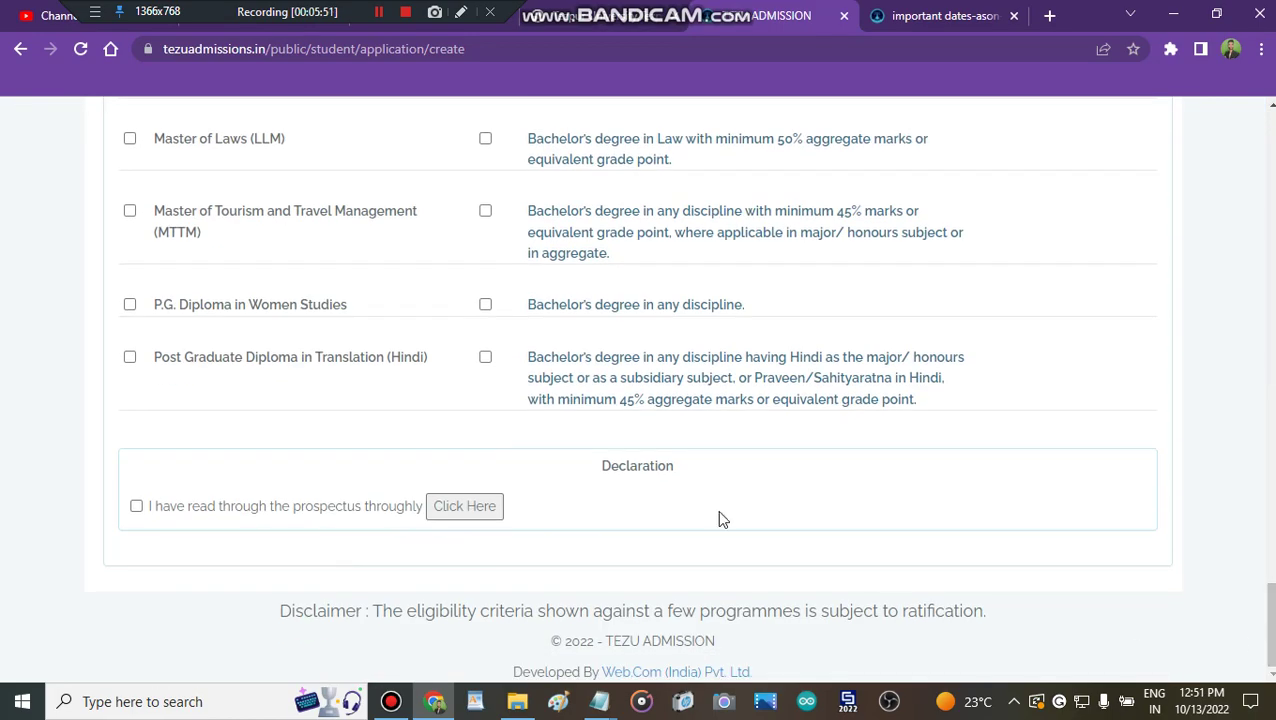
# Step: Tick 'I have read through the prospectus throughly' and continue to the Step 1 form
pyautogui.click(136, 506)
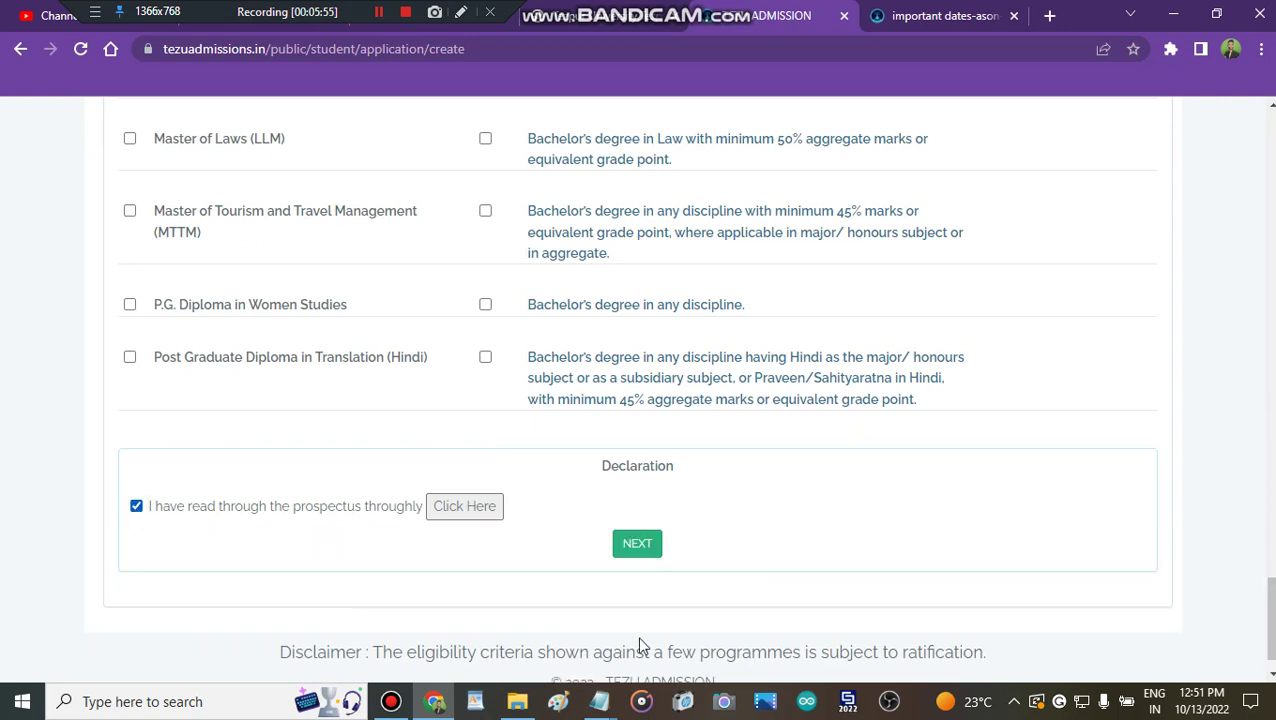
pyautogui.click(640, 550)
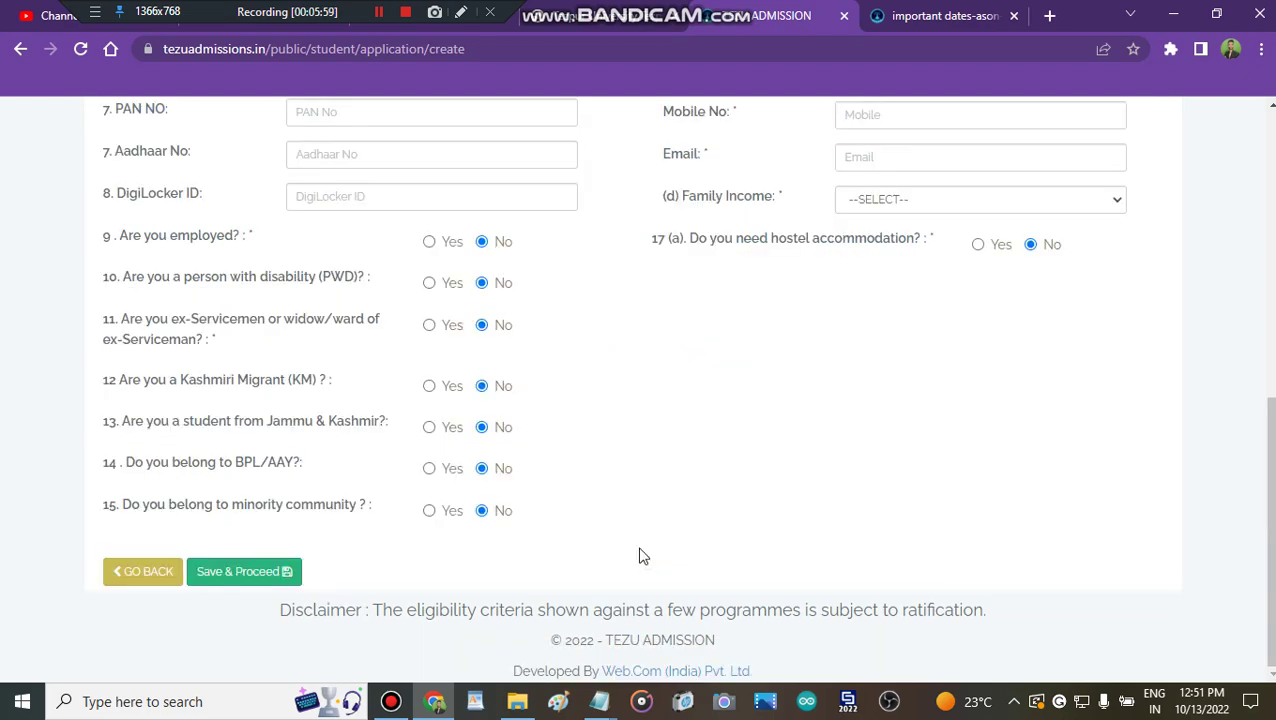
pyautogui.scroll(6, 636, 390)
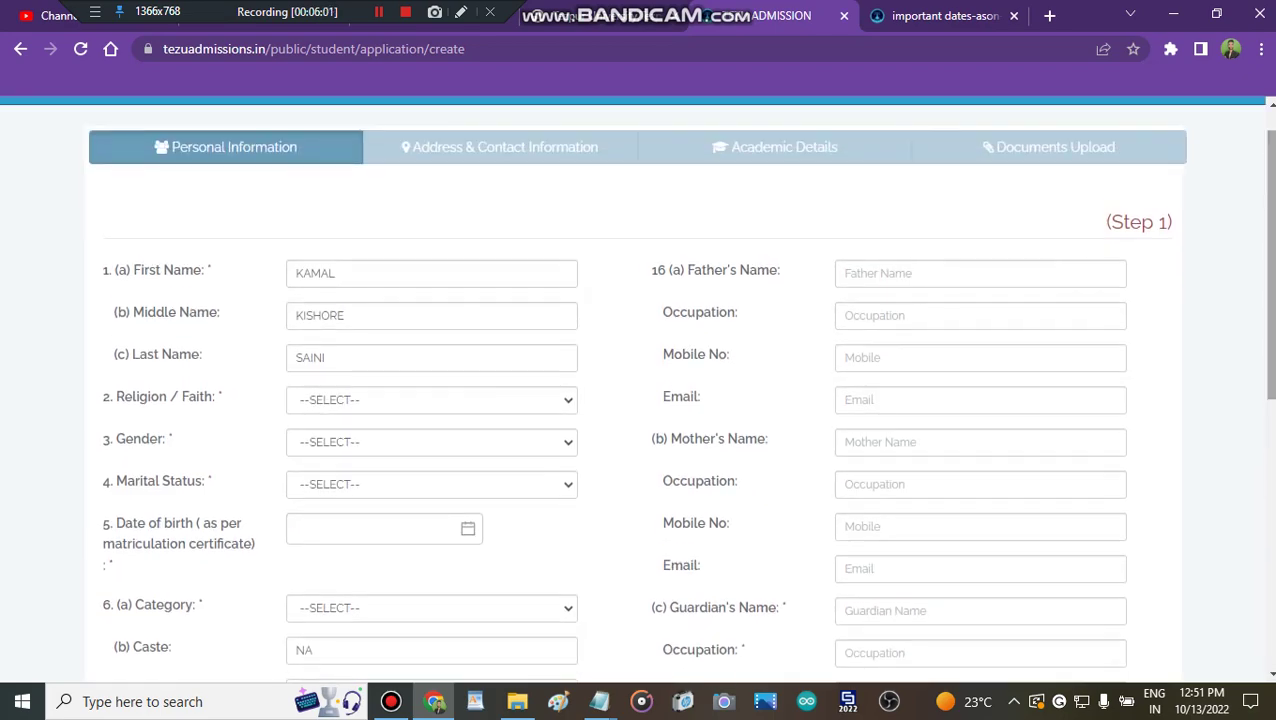
pyautogui.scroll(-2, 636, 390)
pyautogui.scroll(-4, 636, 390)
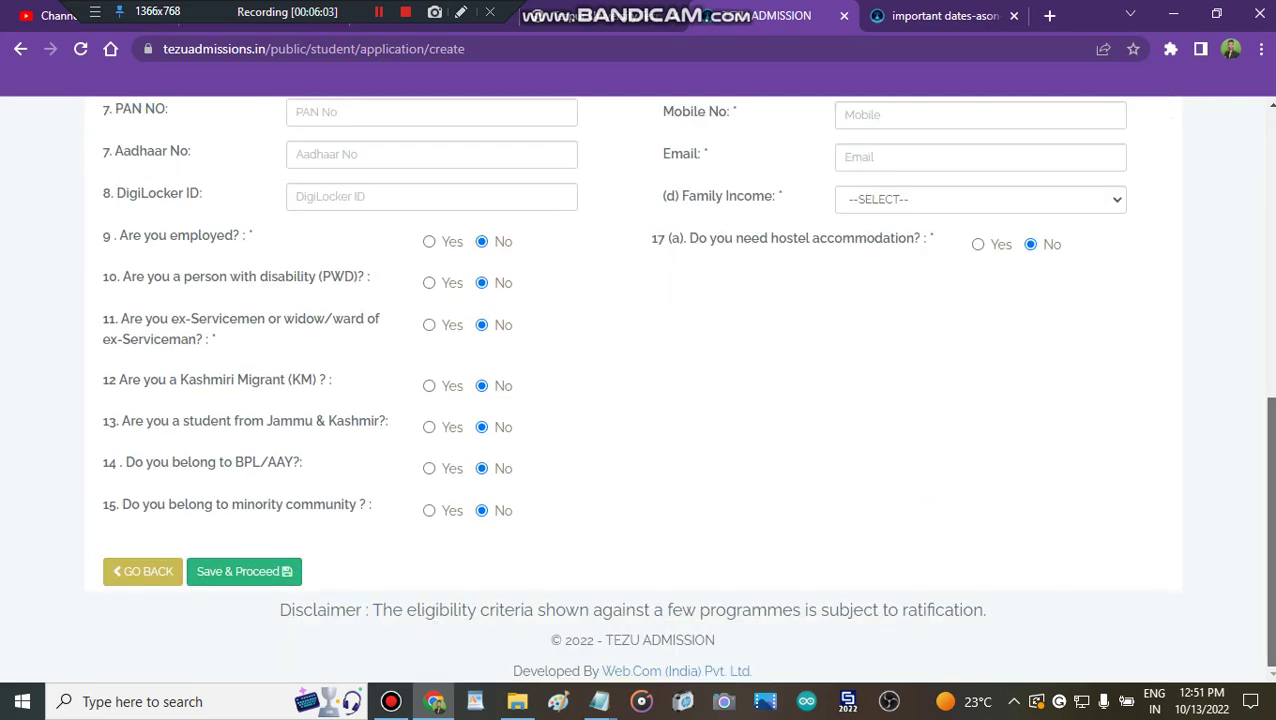
pyautogui.scroll(6, 636, 390)
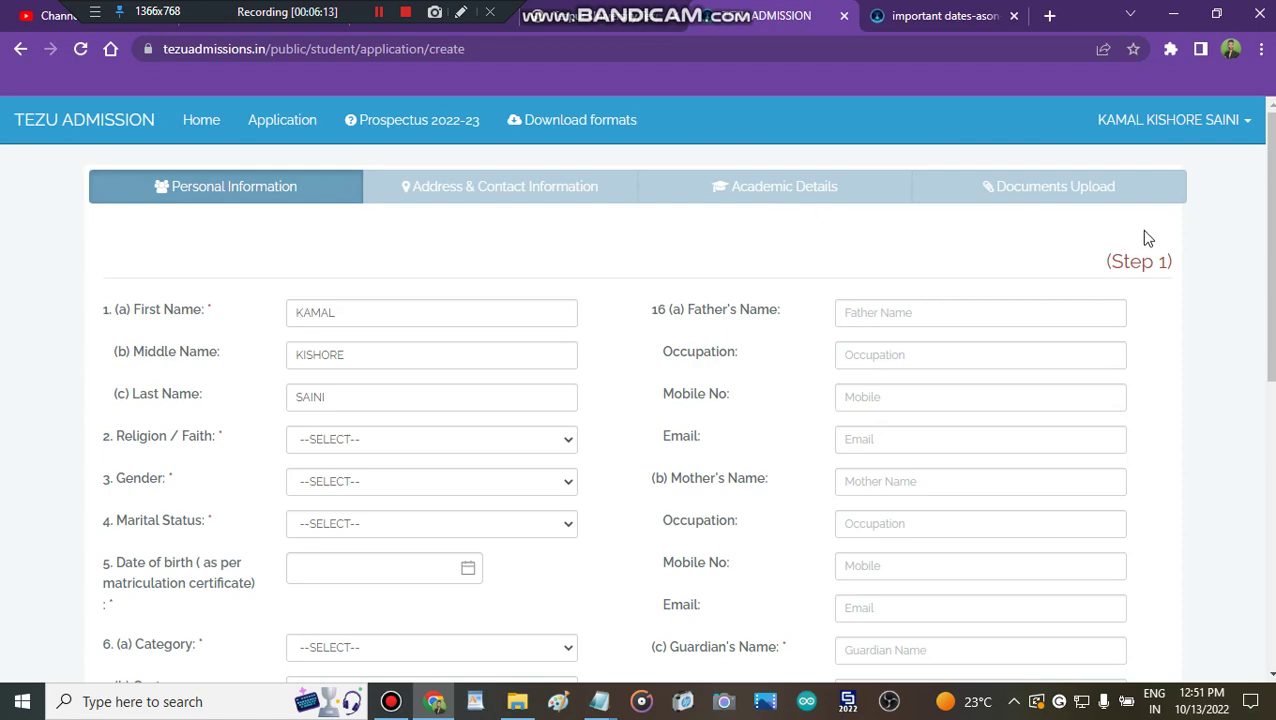
pyautogui.moveTo(1270, 250)
pyautogui.mouseDown()
pyautogui.moveTo(1270, 535)
pyautogui.moveTo(1270, 249)
pyautogui.mouseUp()
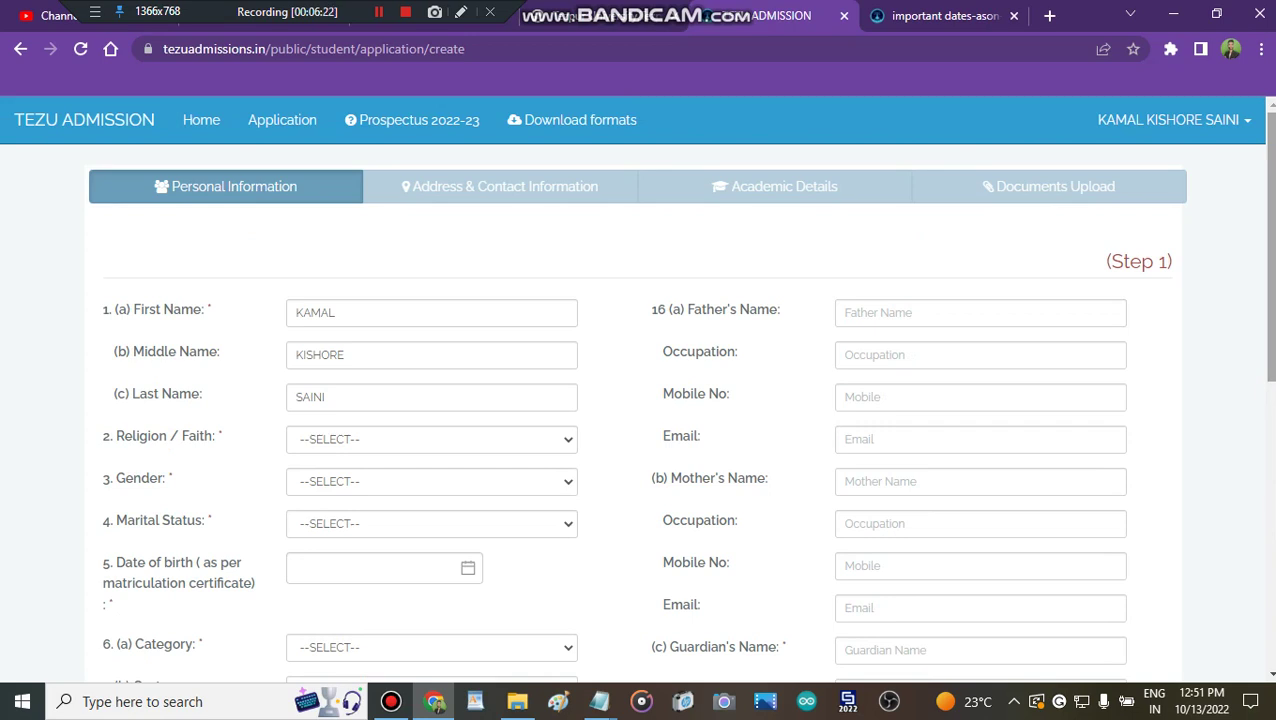
pyautogui.moveTo(1270, 249); pyautogui.dragTo(1270, 371)
pyautogui.scroll(-3, 1258, 612)
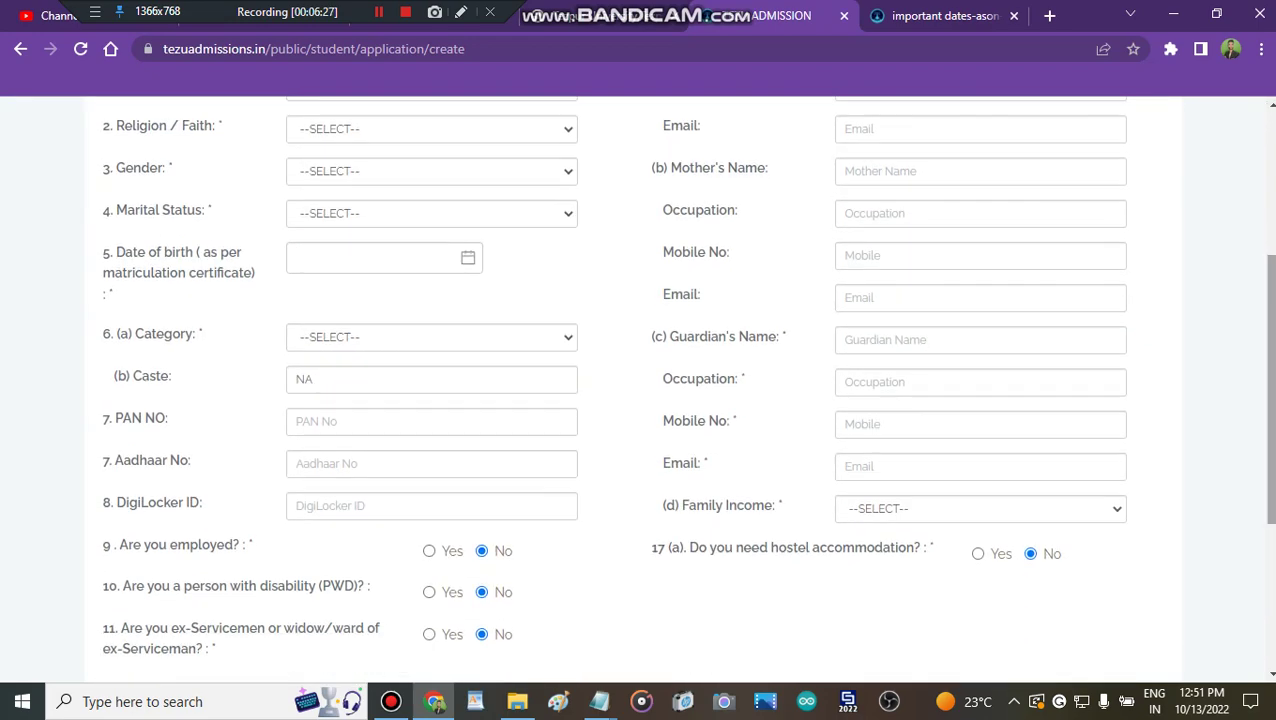
pyautogui.scroll(5, 1258, 612)
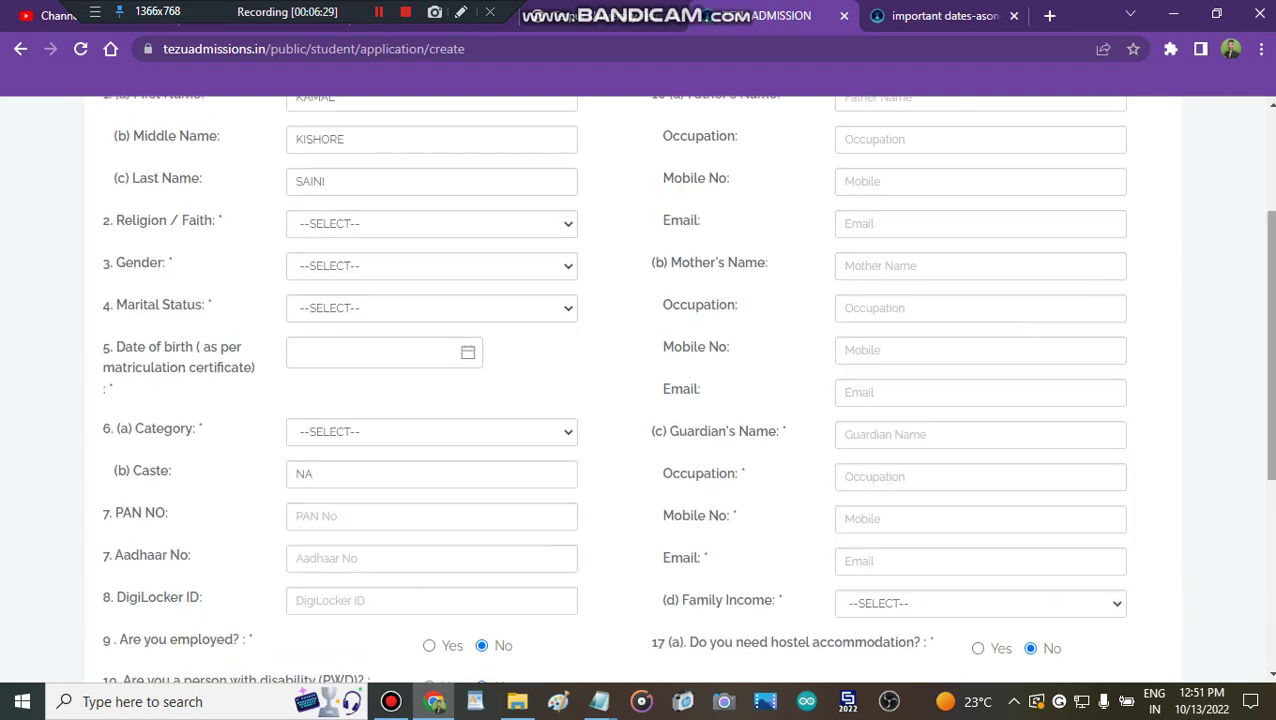